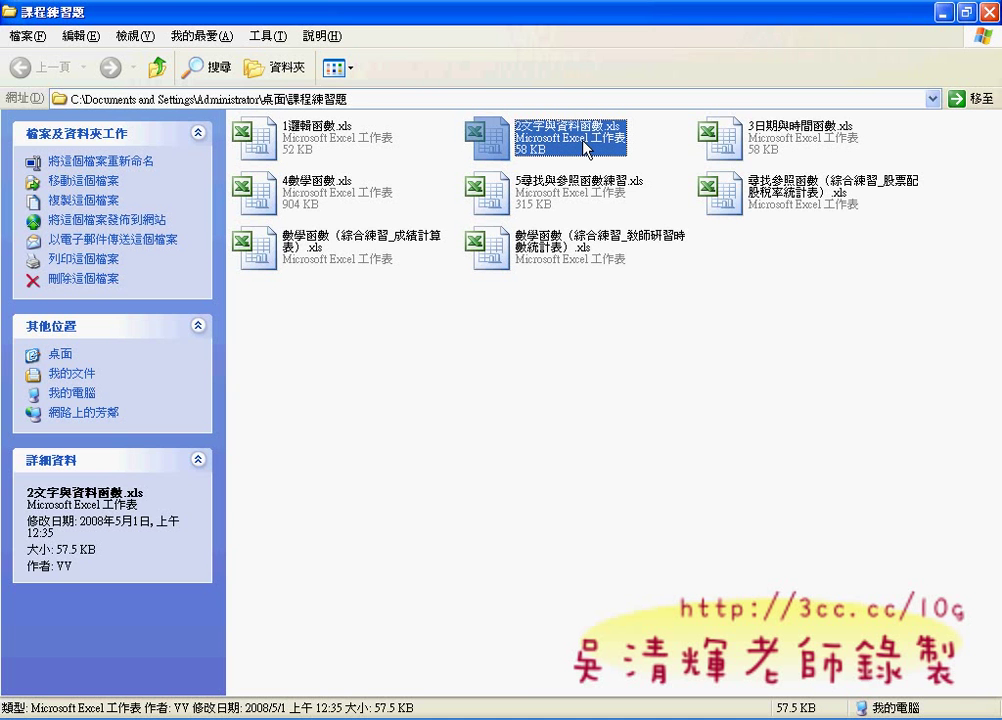
# Open the 2文字與資料函數.xls workbook from the 課程練習題 folder.
pyautogui.doubleClick(588, 148)
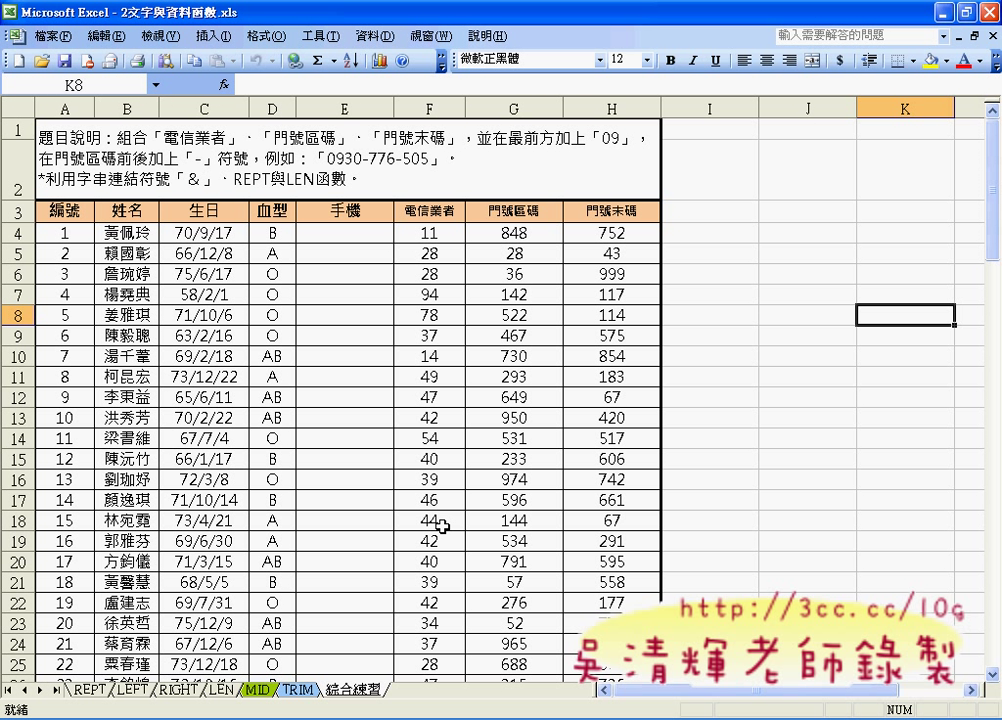
# Switch from the LEFT sheet to the RIGHT sheet and select cell C3.
pyautogui.click(136, 690)
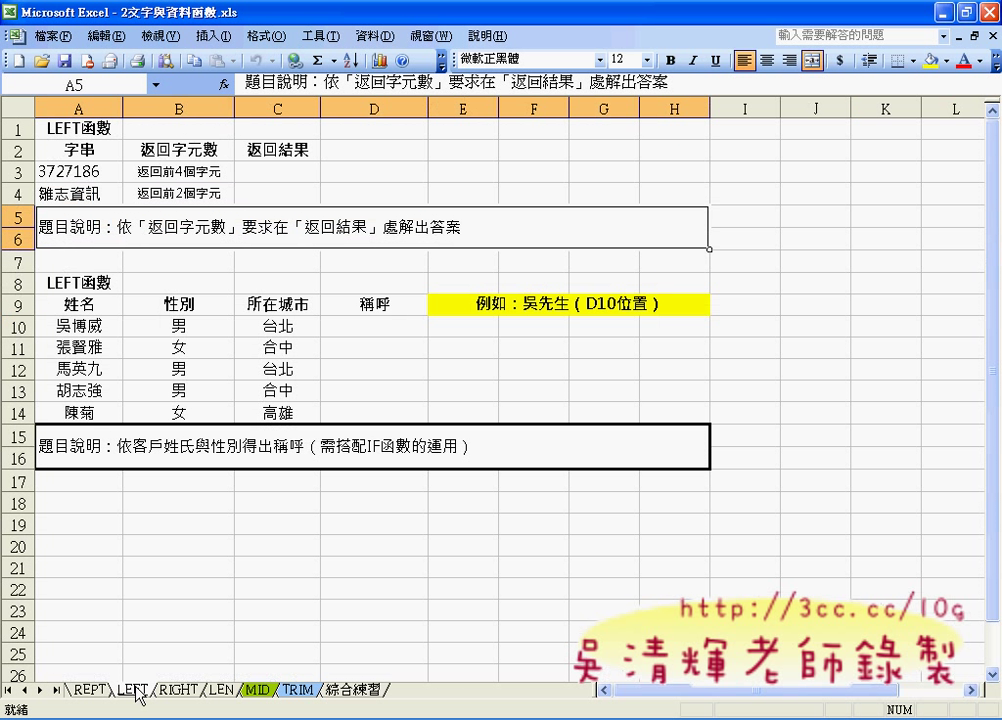
pyautogui.click(175, 692)
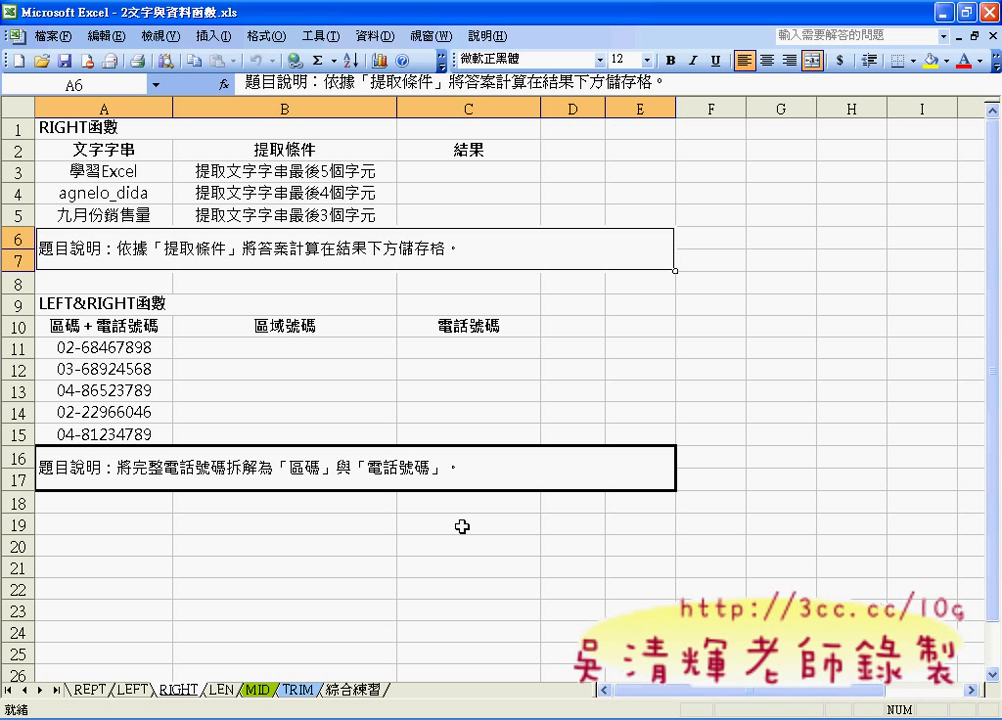
pyautogui.click(470, 172)
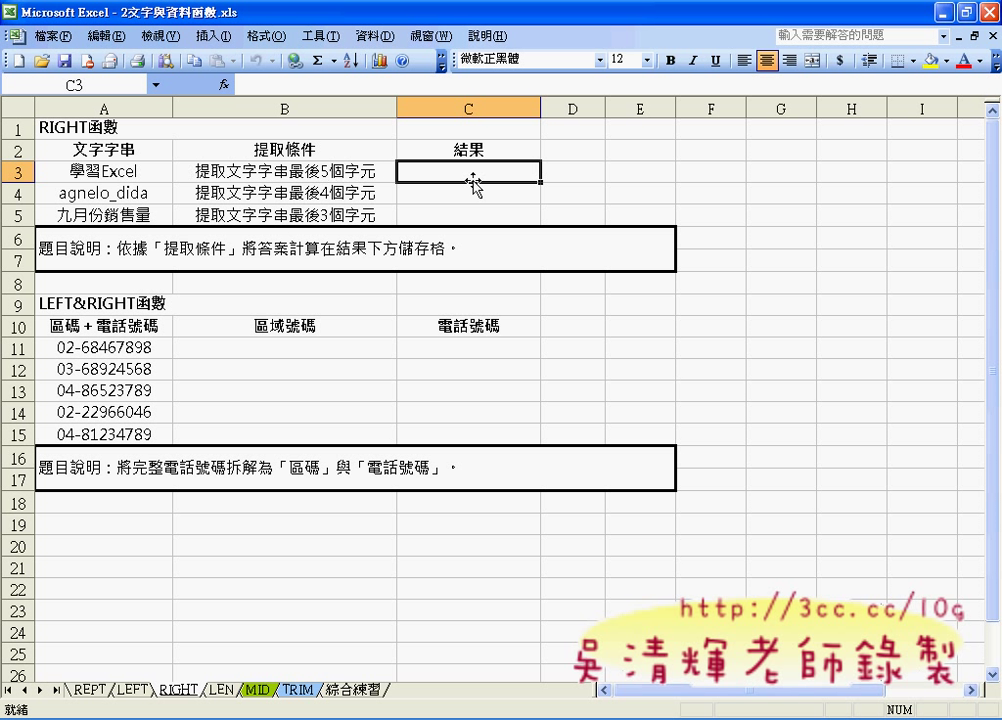
# Insert the RIGHT function into C3, choosing it from the 全部 (All) category list.
pyautogui.click(330, 90)
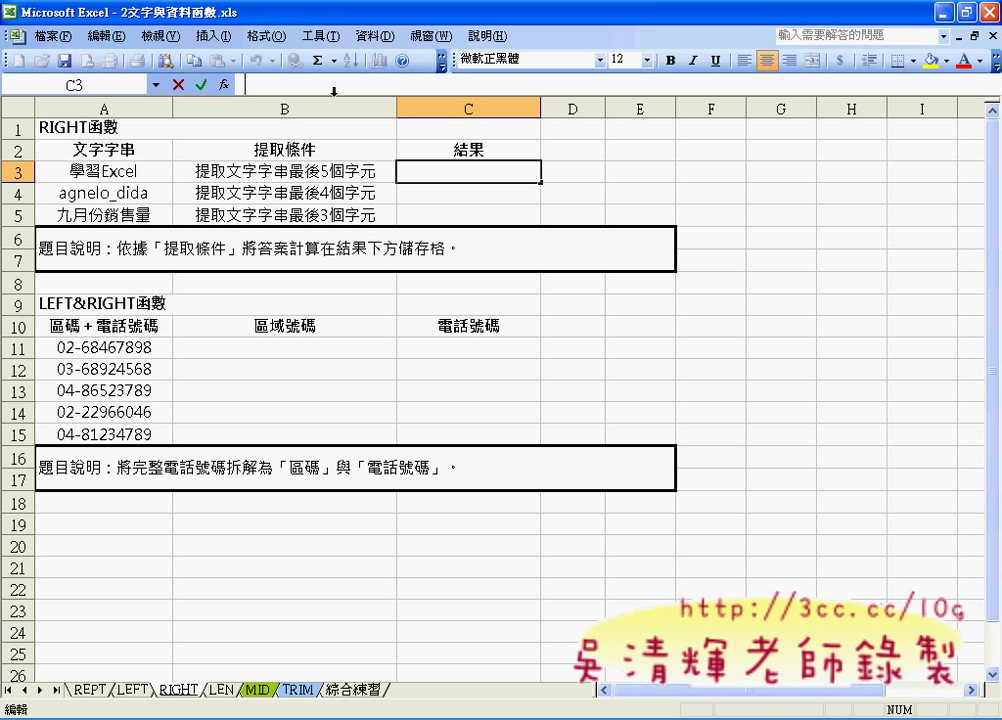
pyautogui.click(225, 92)
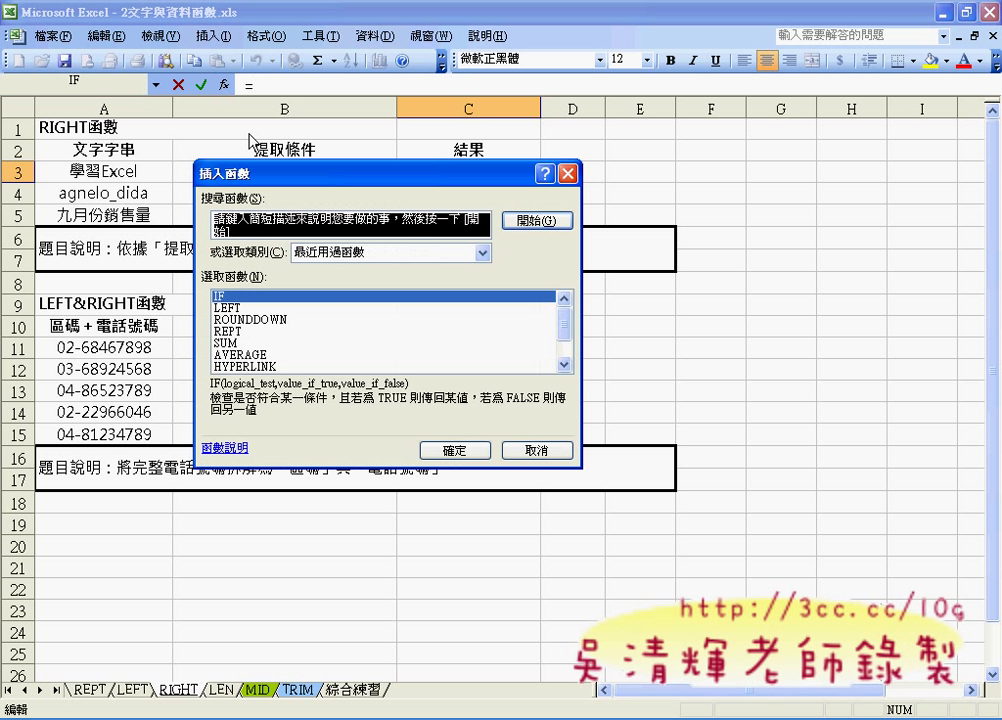
pyautogui.click(400, 253)
pyautogui.click(396, 283)
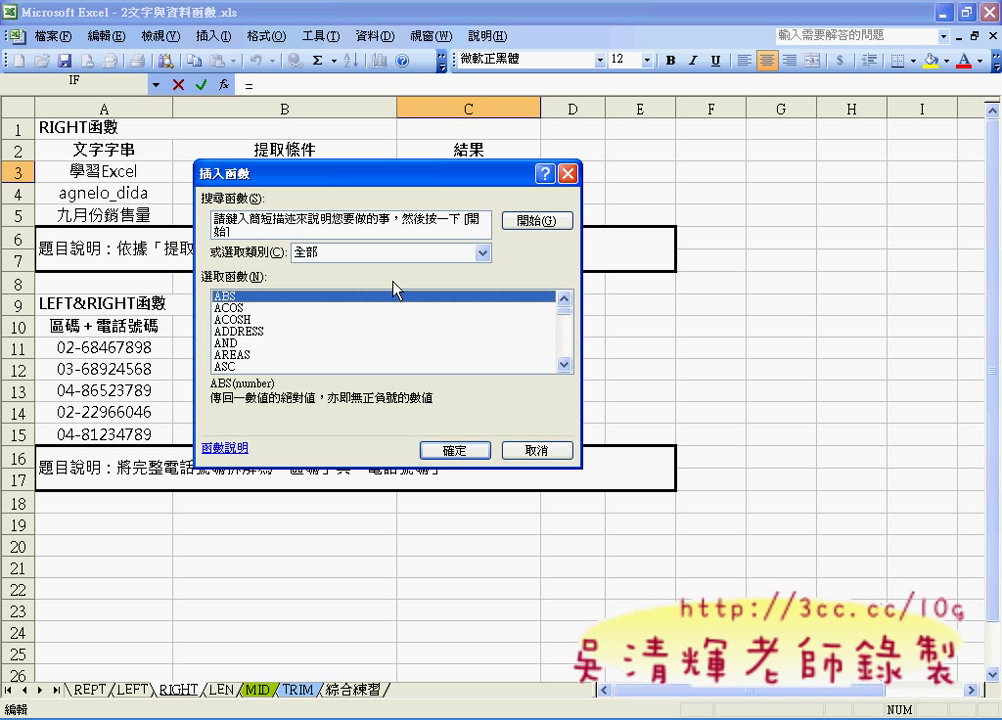
pyautogui.click(363, 310)
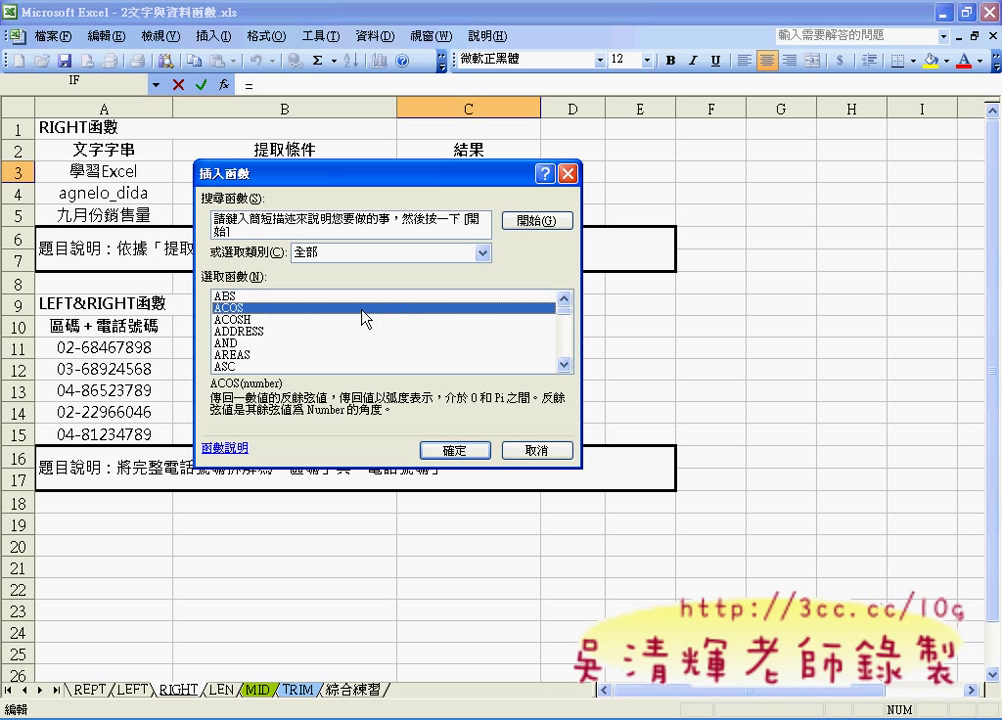
pyautogui.press('r')
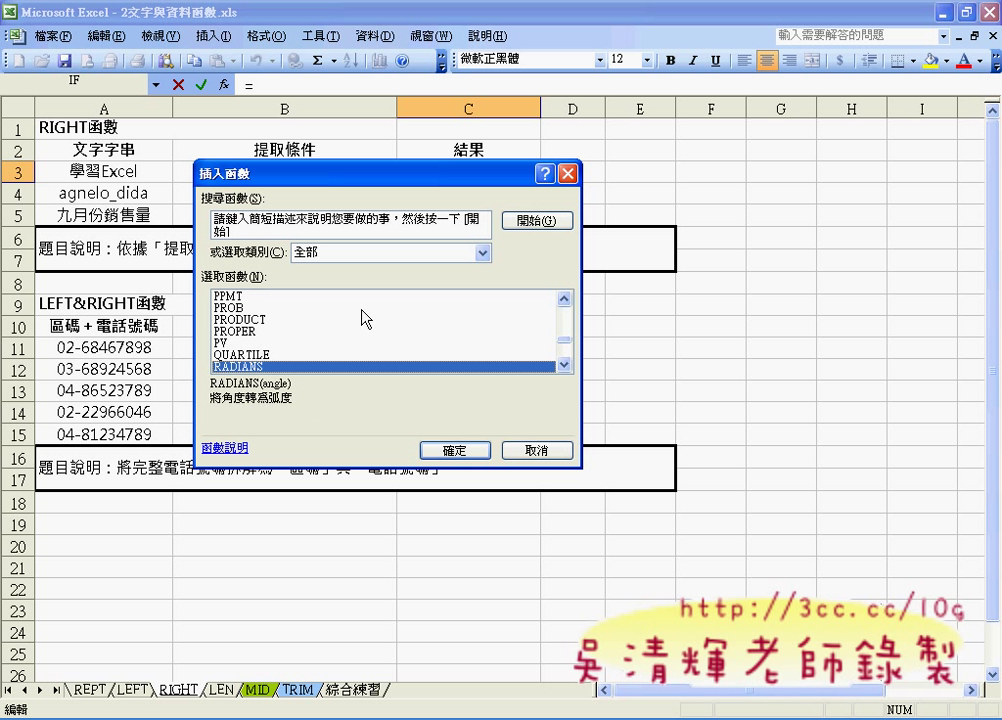
pyautogui.press('Down')
pyautogui.press('Down')
pyautogui.press('Down')
pyautogui.press('Down')
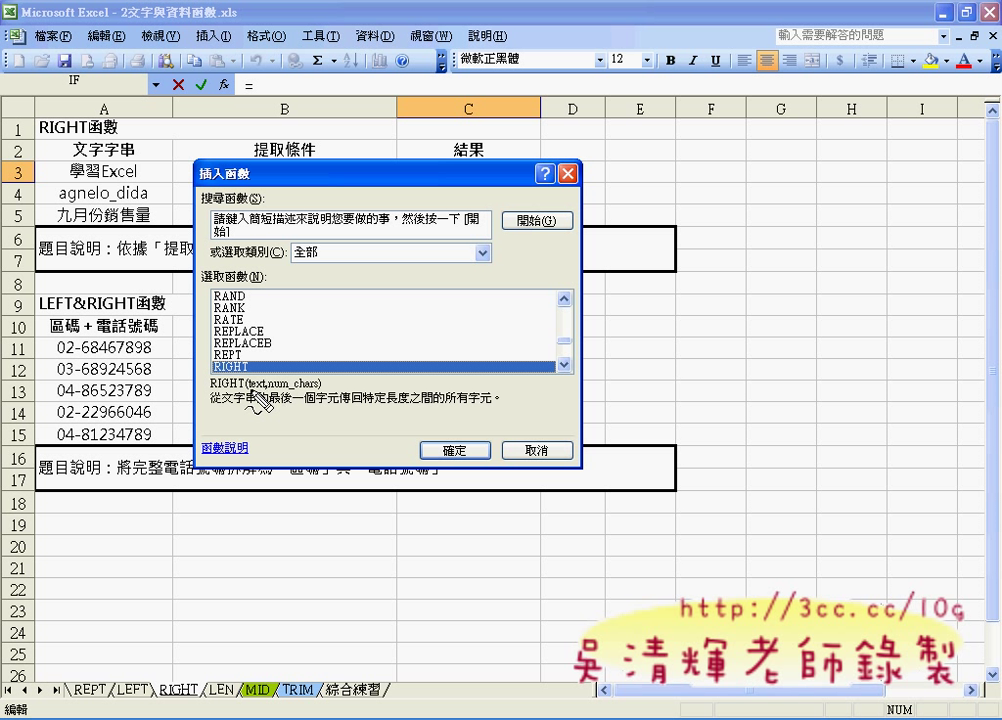
pyautogui.moveTo(251, 389); pyautogui.dragTo(316, 394)
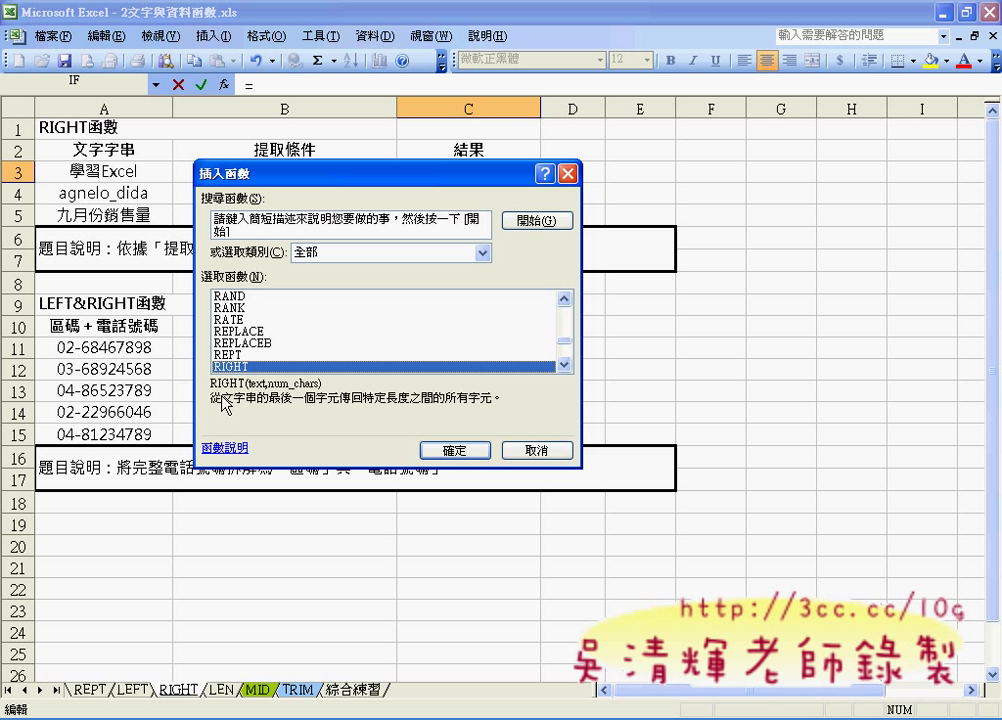
pyautogui.click(453, 449)
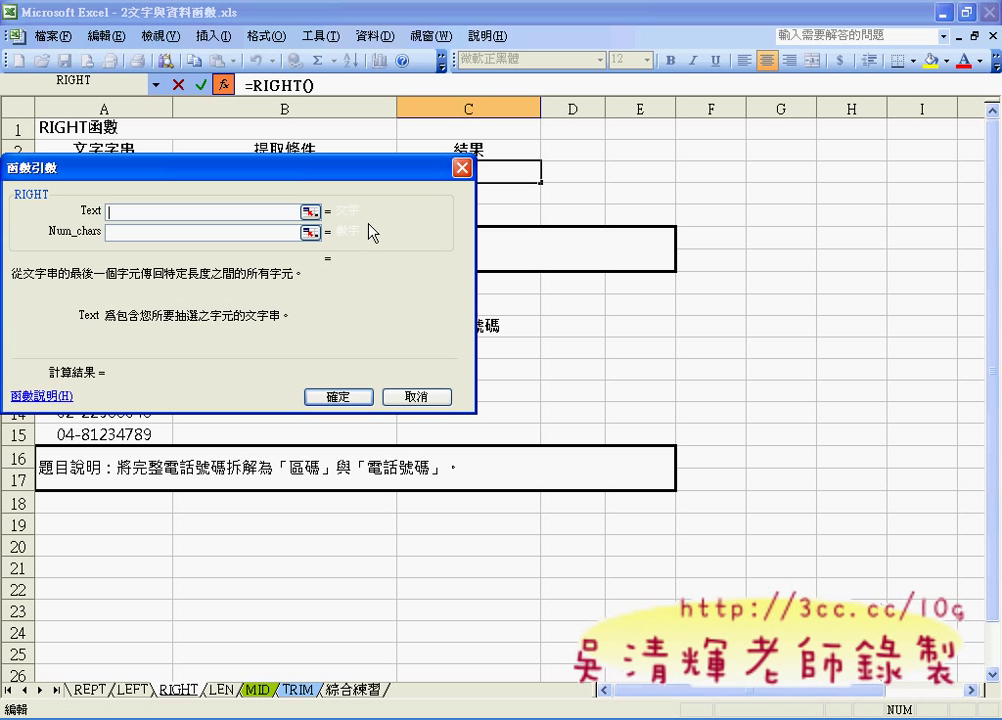
# Set RIGHT's Text to A3 and Num_chars to 5, giving =RIGHT(A3,5) showing Excel.
pyautogui.moveTo(227, 168); pyautogui.dragTo(410, 298)
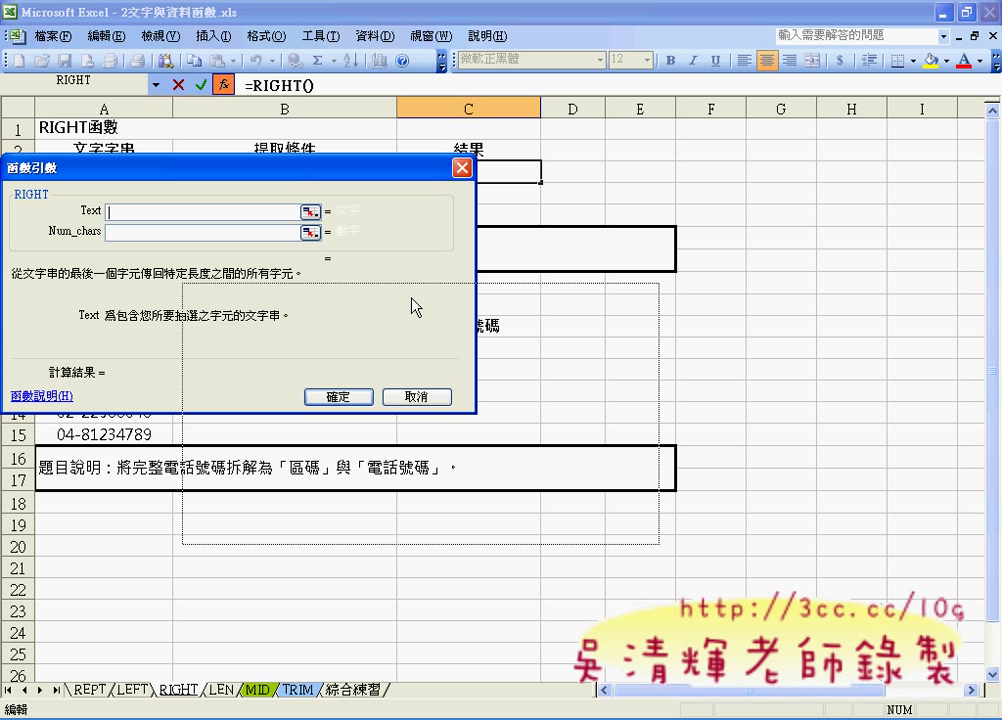
pyautogui.click(138, 170)
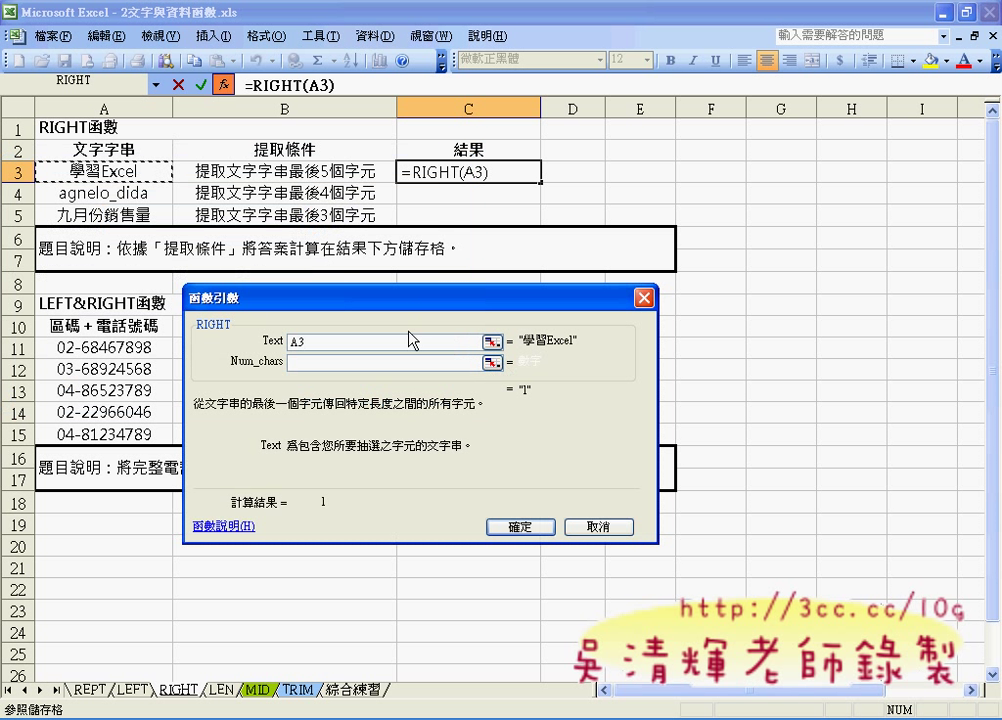
pyautogui.click(317, 363)
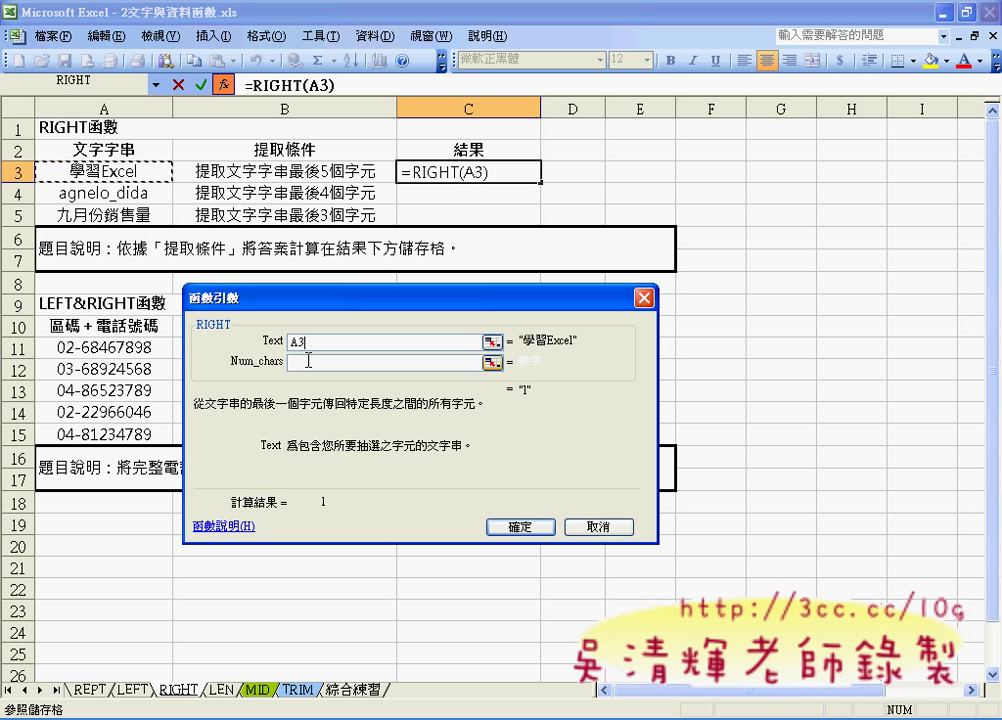
pyautogui.write('5')
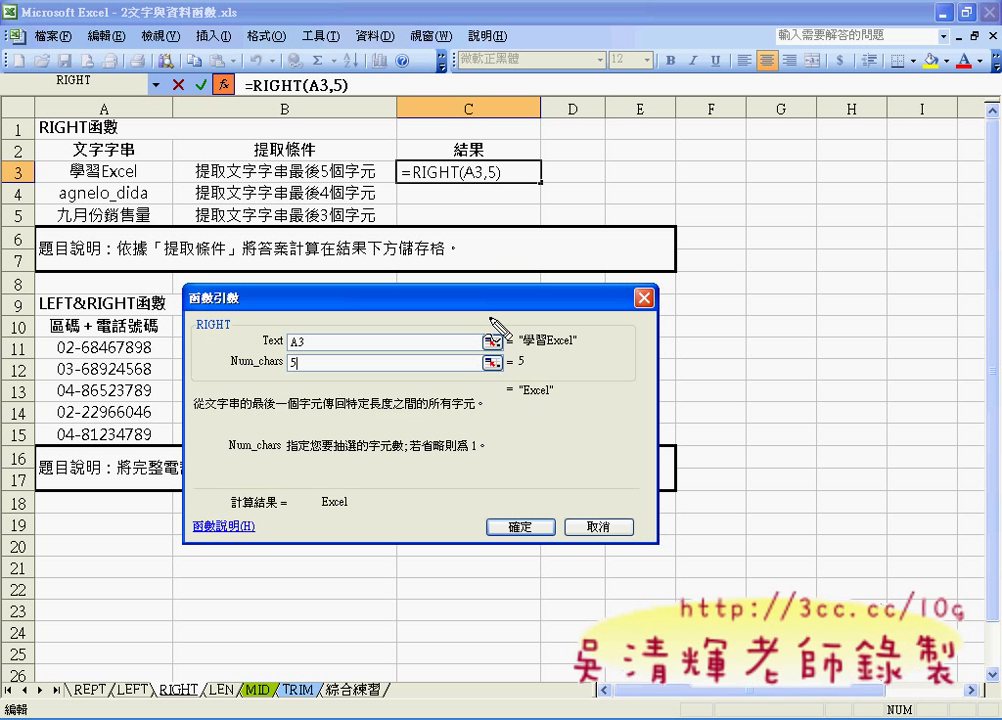
pyautogui.moveTo(527, 350); pyautogui.dragTo(572, 348)
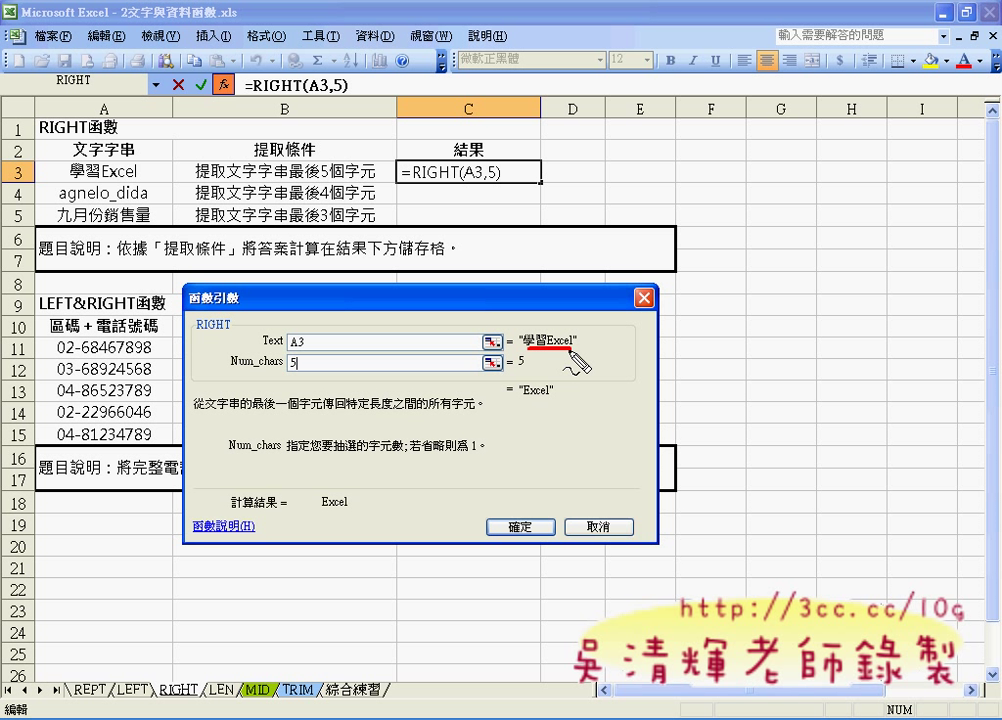
pyautogui.moveTo(523, 395); pyautogui.dragTo(547, 394)
pyautogui.click(530, 530)
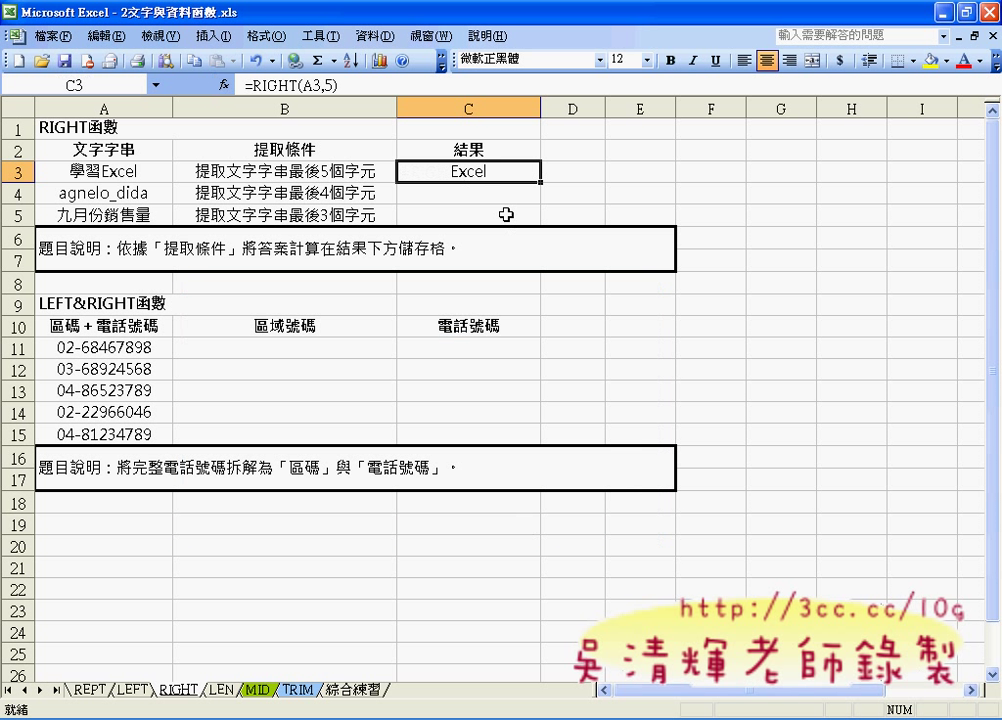
# Enter =RIGHT(A4,4) in C4 through the function dialog so it shows dida.
pyautogui.click(135, 194)
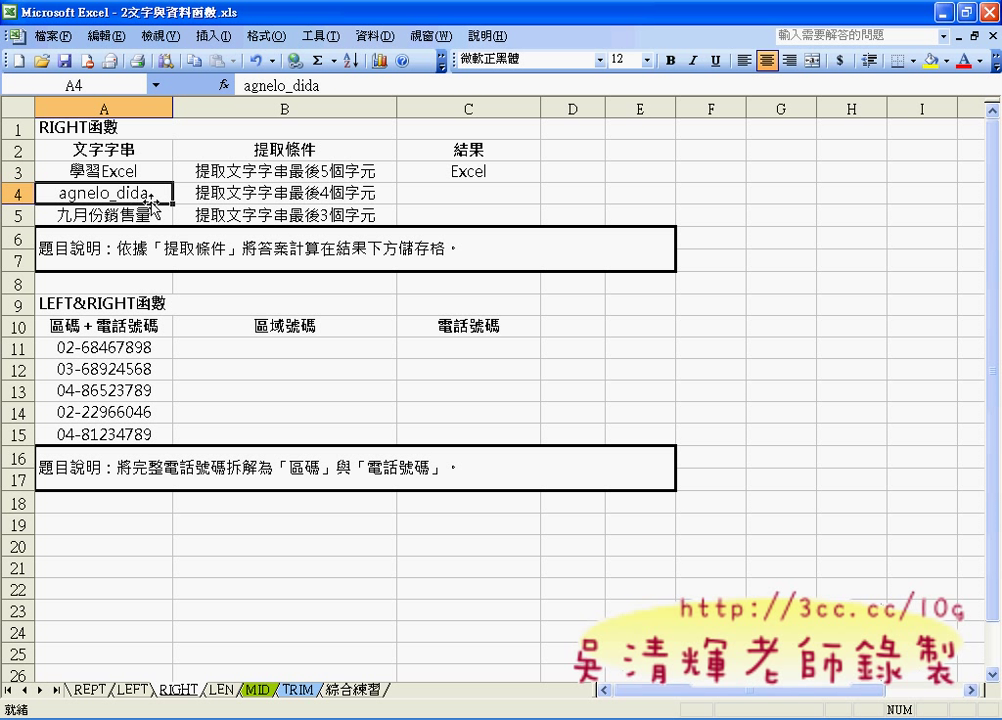
pyautogui.click(465, 192)
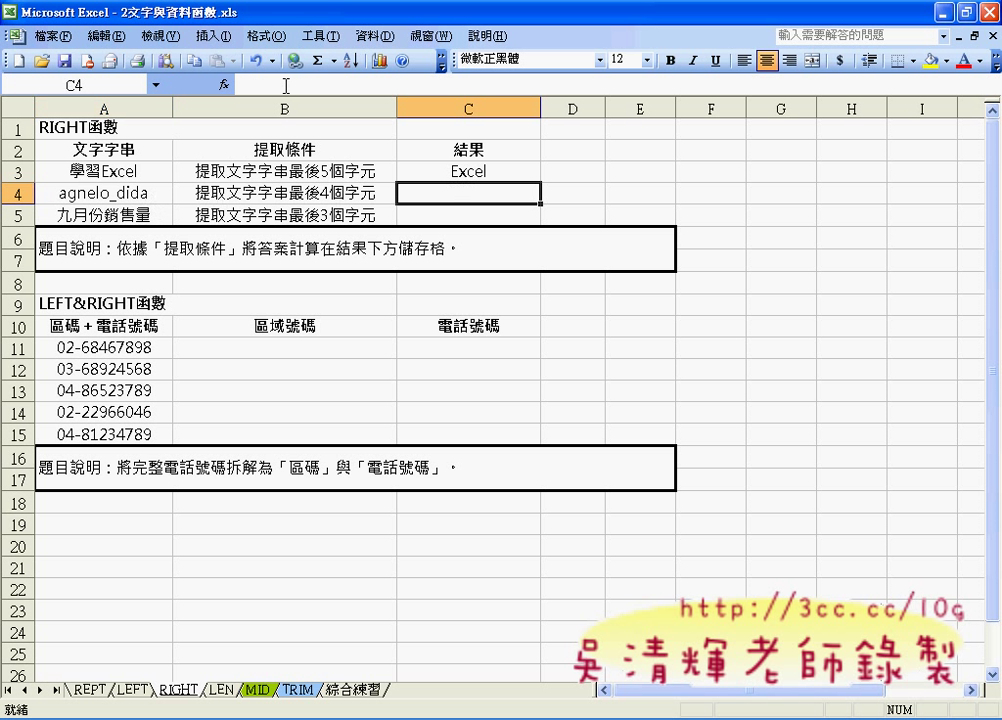
pyautogui.click(226, 86)
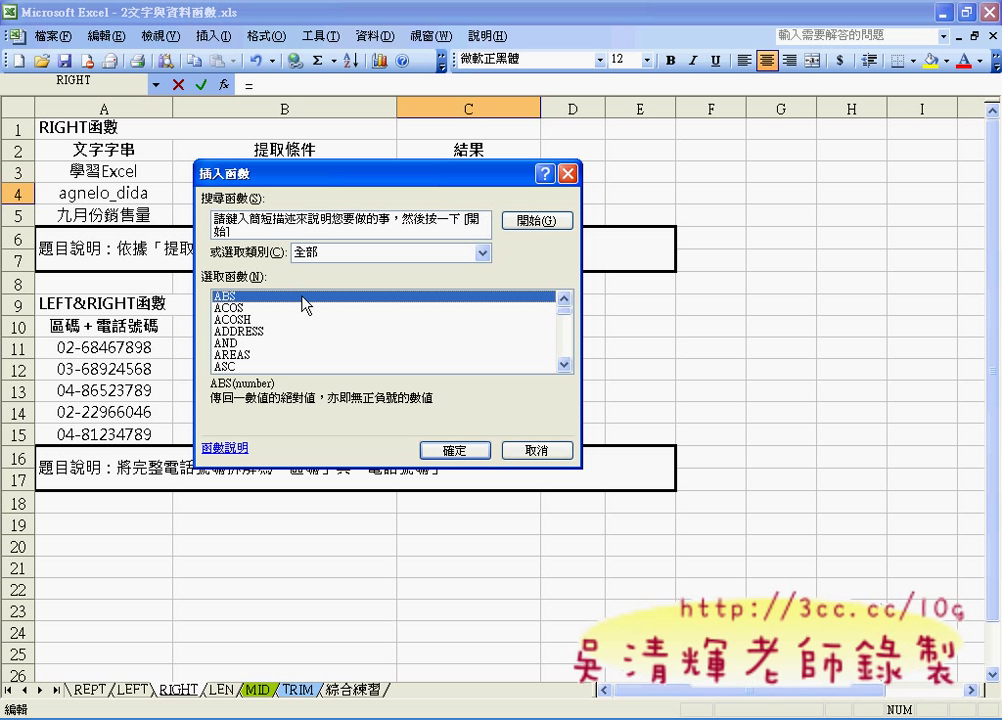
pyautogui.write('ri')
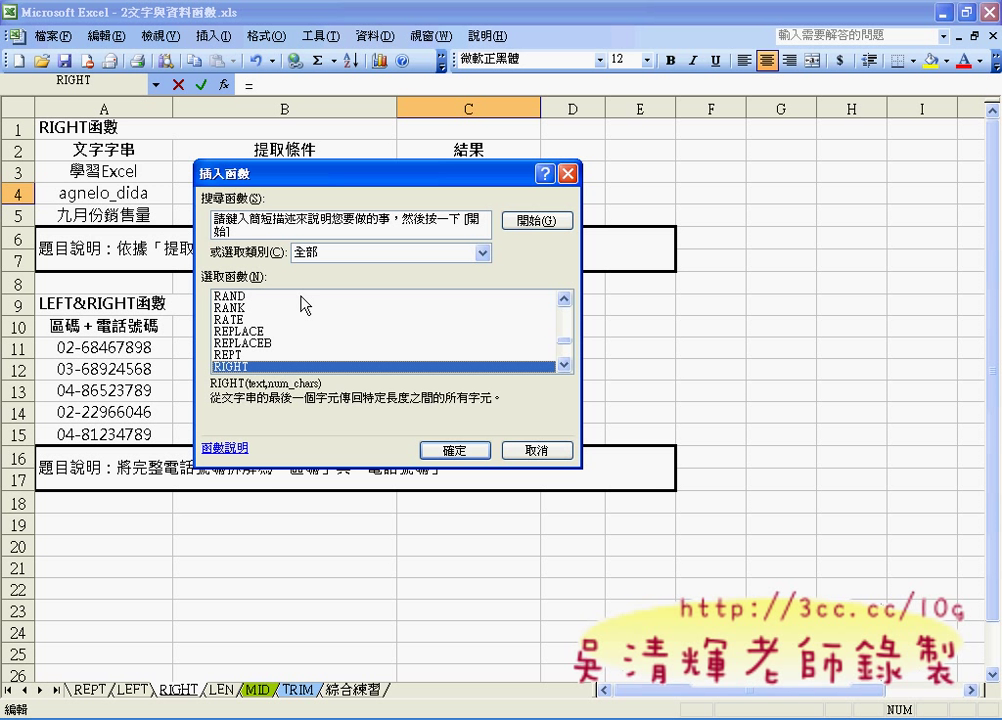
pyautogui.click(455, 450)
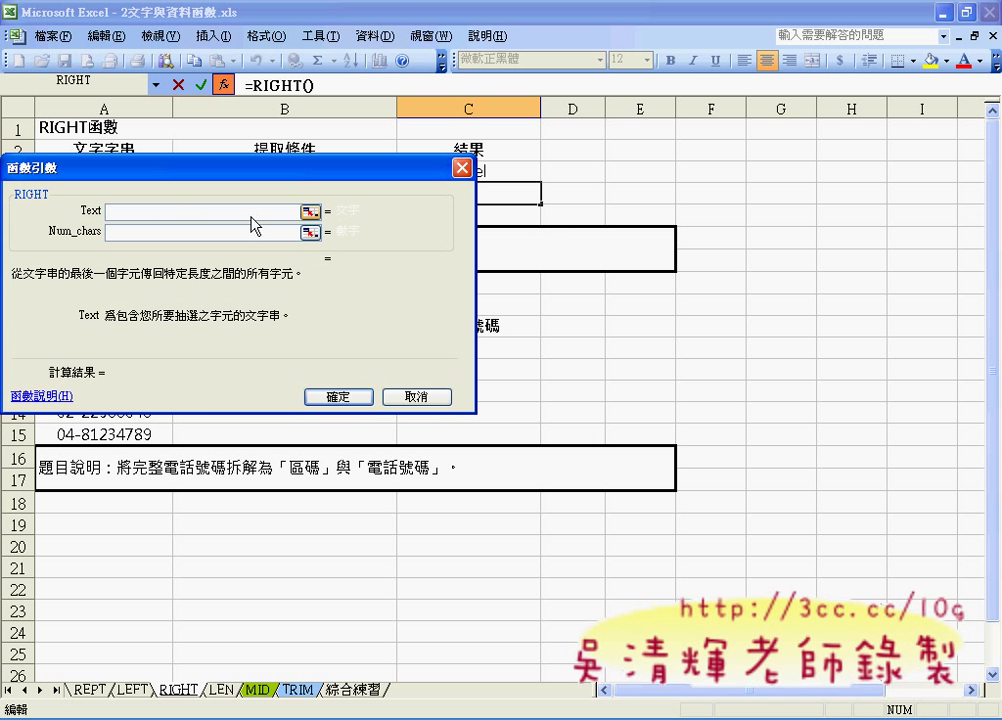
pyautogui.moveTo(223, 168); pyautogui.dragTo(370, 348)
pyautogui.click(128, 192)
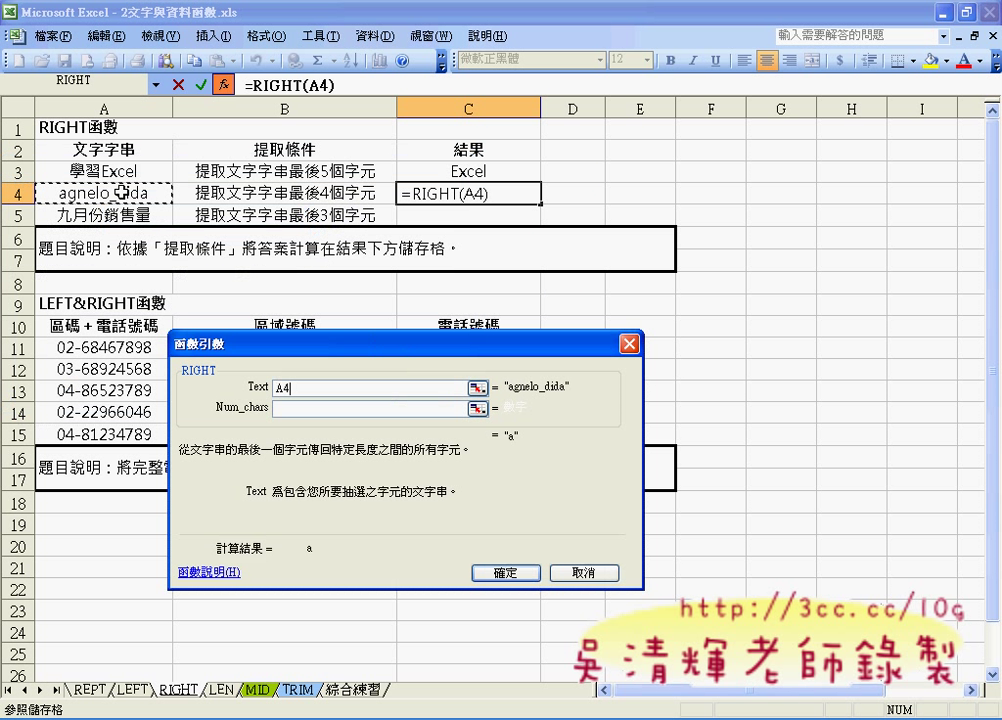
pyautogui.click(308, 408)
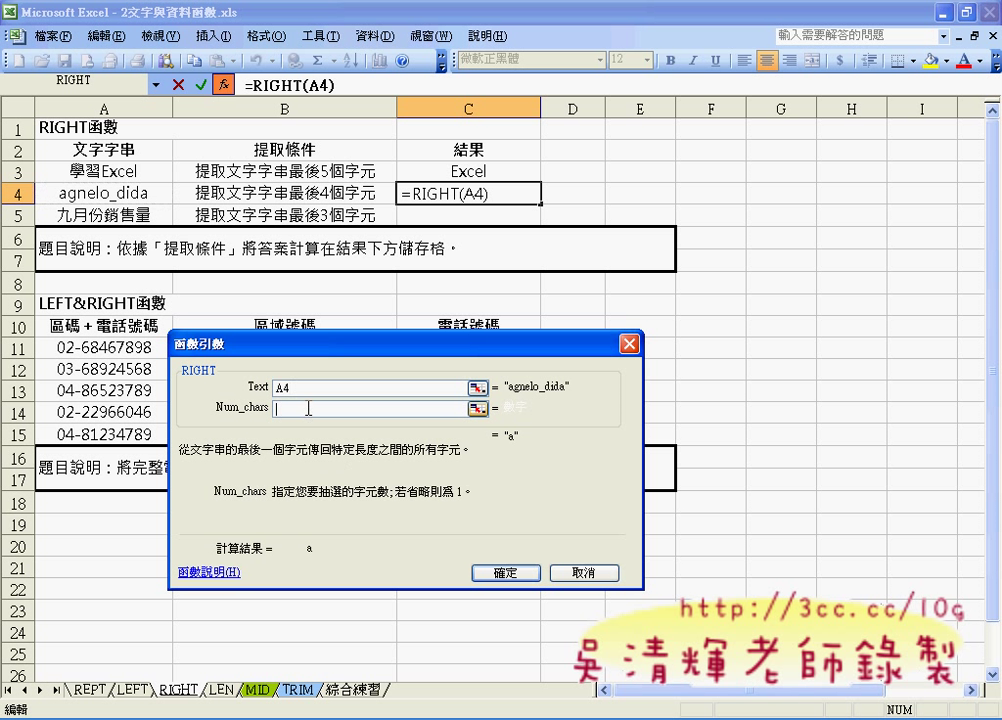
pyautogui.write('4')
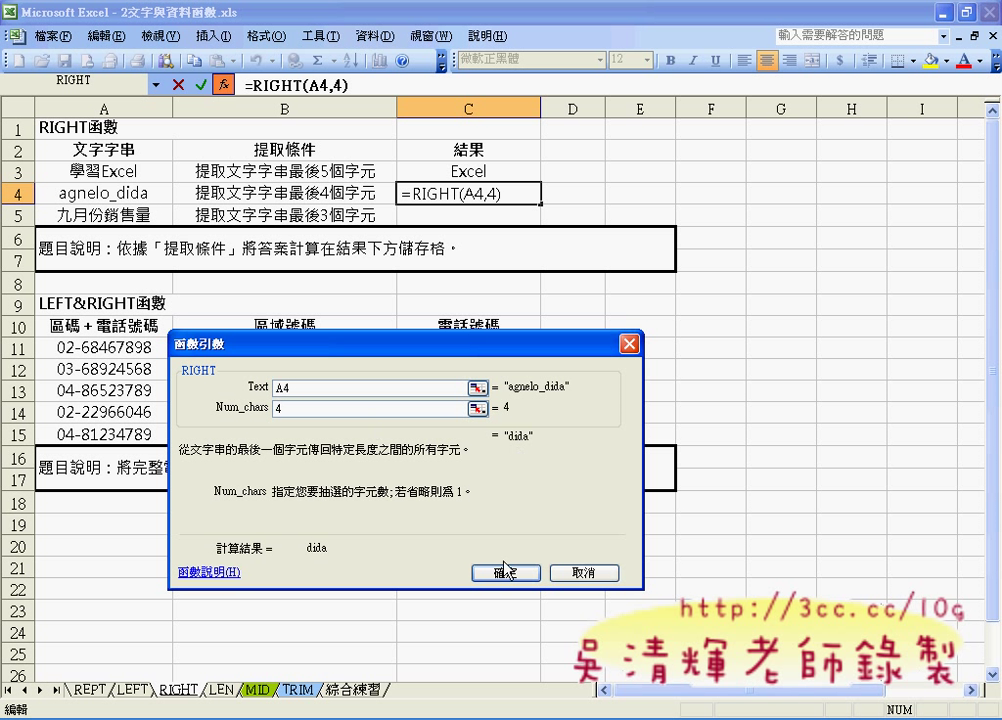
pyautogui.click(505, 572)
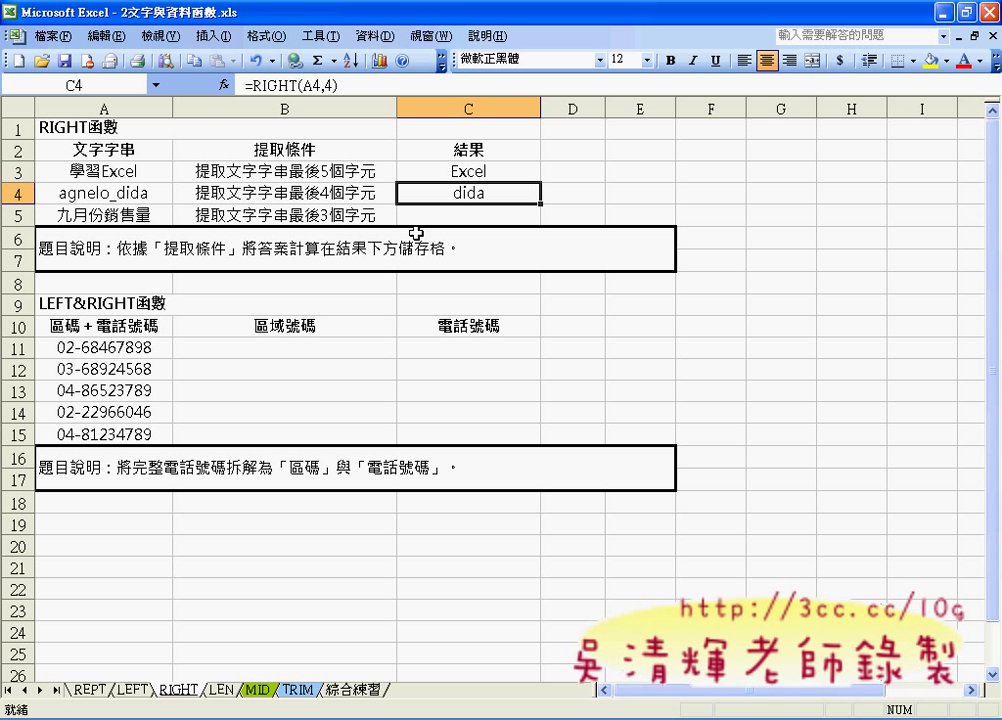
# Enter =RIGHT(A5,3) in C5 through the function dialog so it shows 銷售量.
pyautogui.click(456, 214)
pyautogui.click(226, 86)
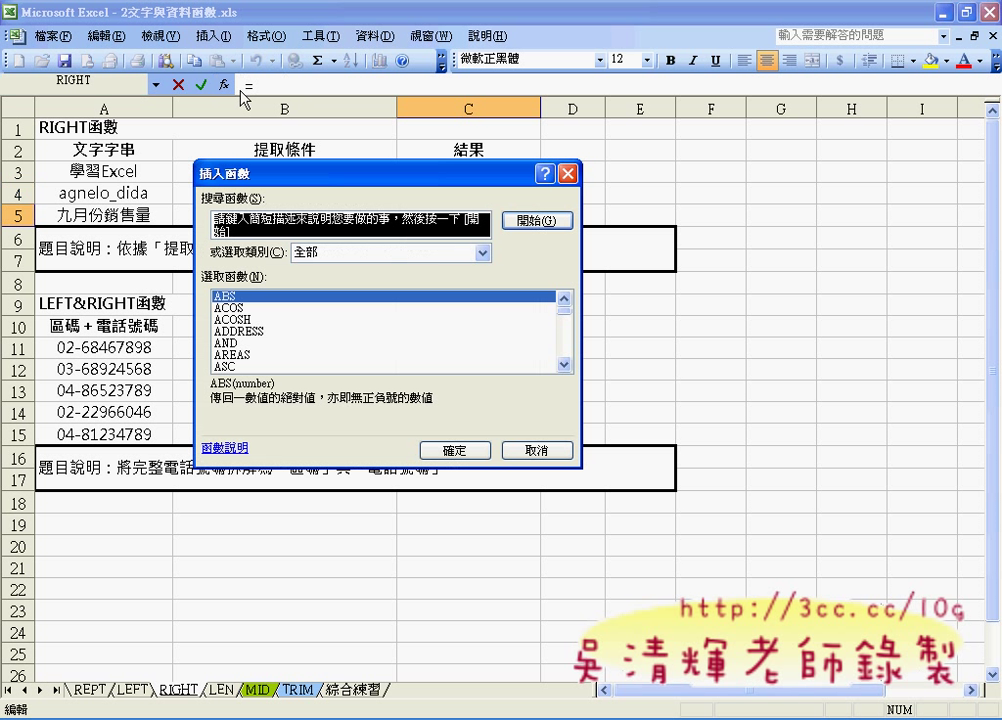
pyautogui.click(335, 310)
pyautogui.press('r')
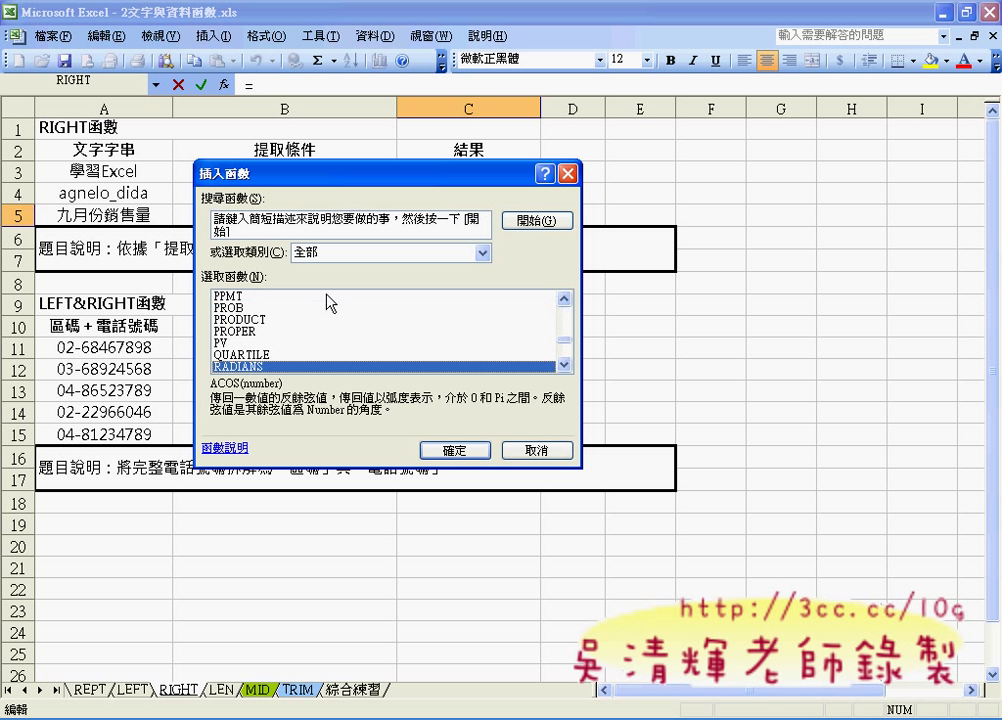
pyautogui.press('i')
pyautogui.click(438, 452)
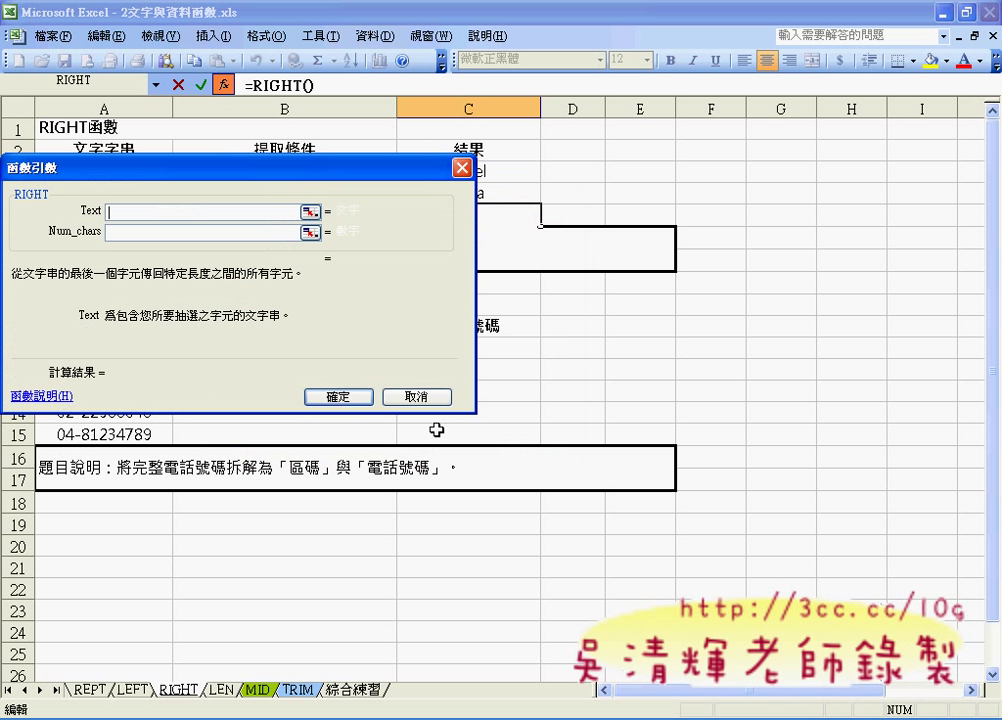
pyautogui.moveTo(200, 168); pyautogui.dragTo(335, 340)
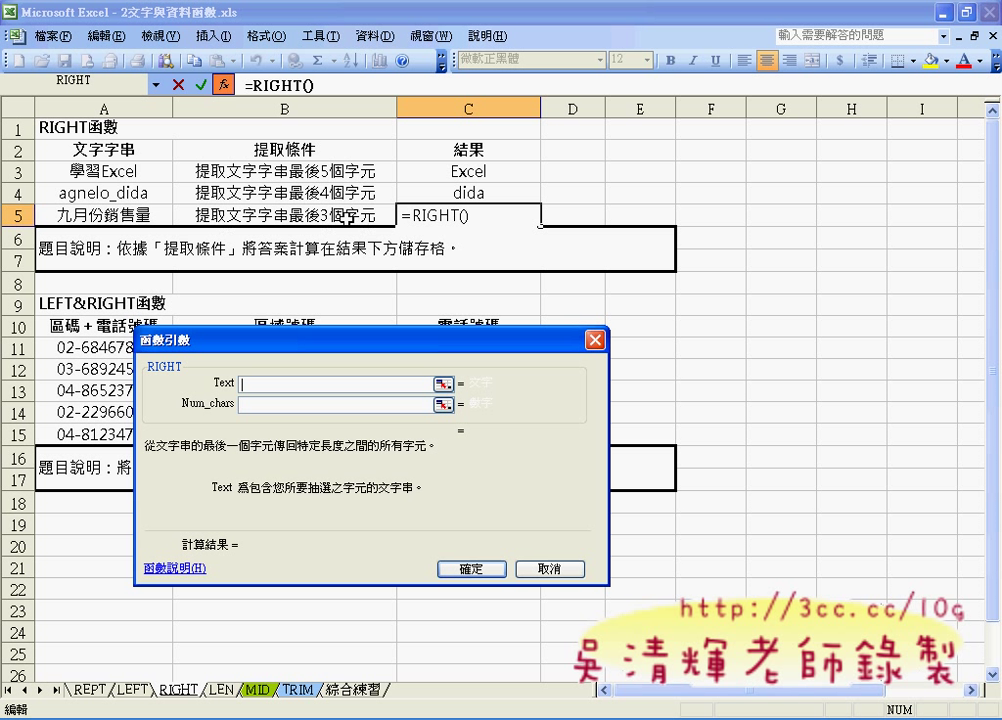
pyautogui.click(130, 218)
pyautogui.click(272, 405)
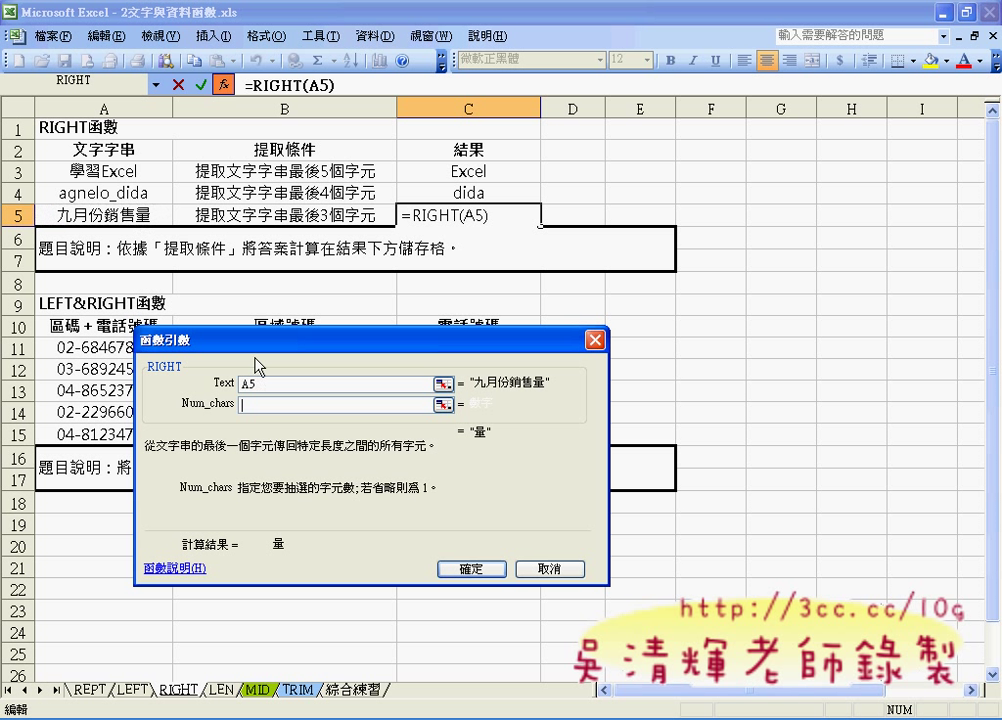
pyautogui.write('3')
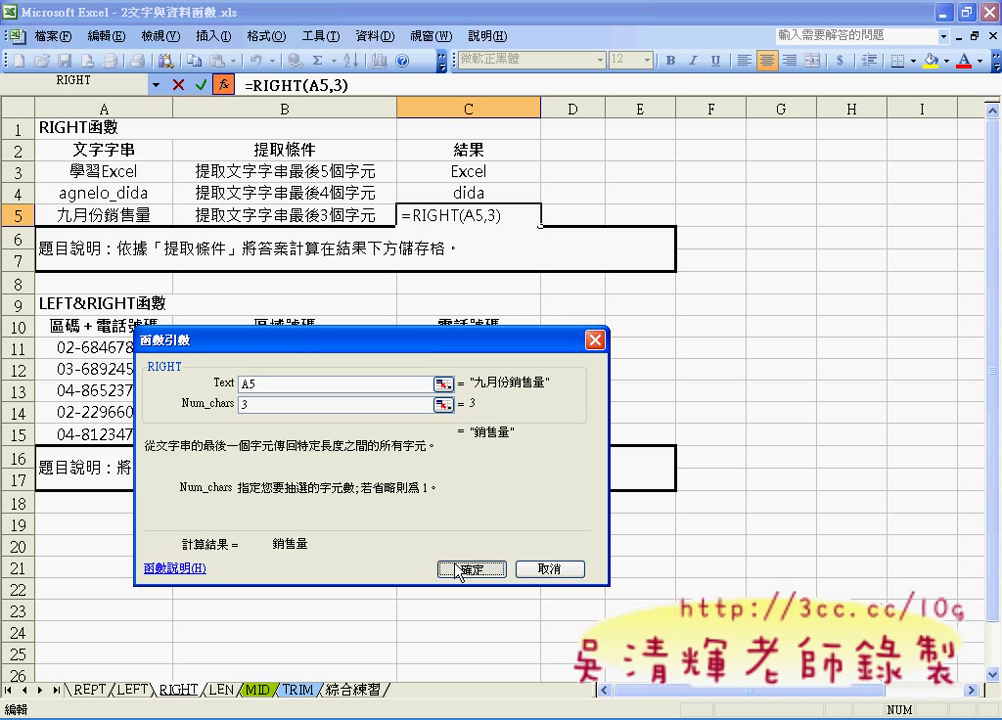
pyautogui.click(471, 568)
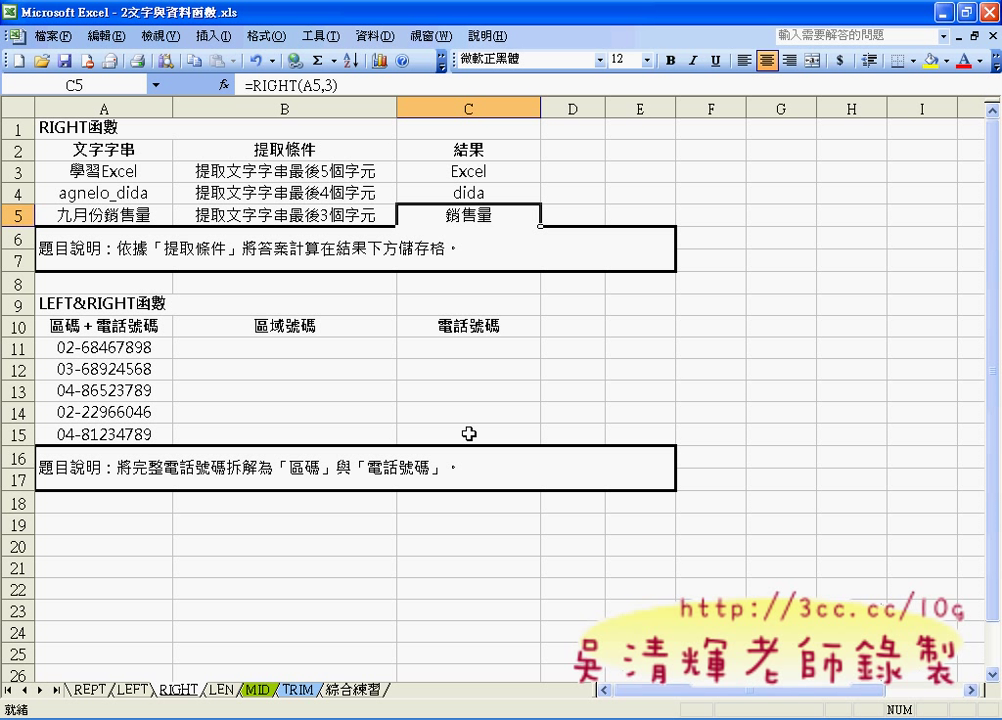
# Select B11 and insert the LEFT function from the function list.
pyautogui.click(204, 350)
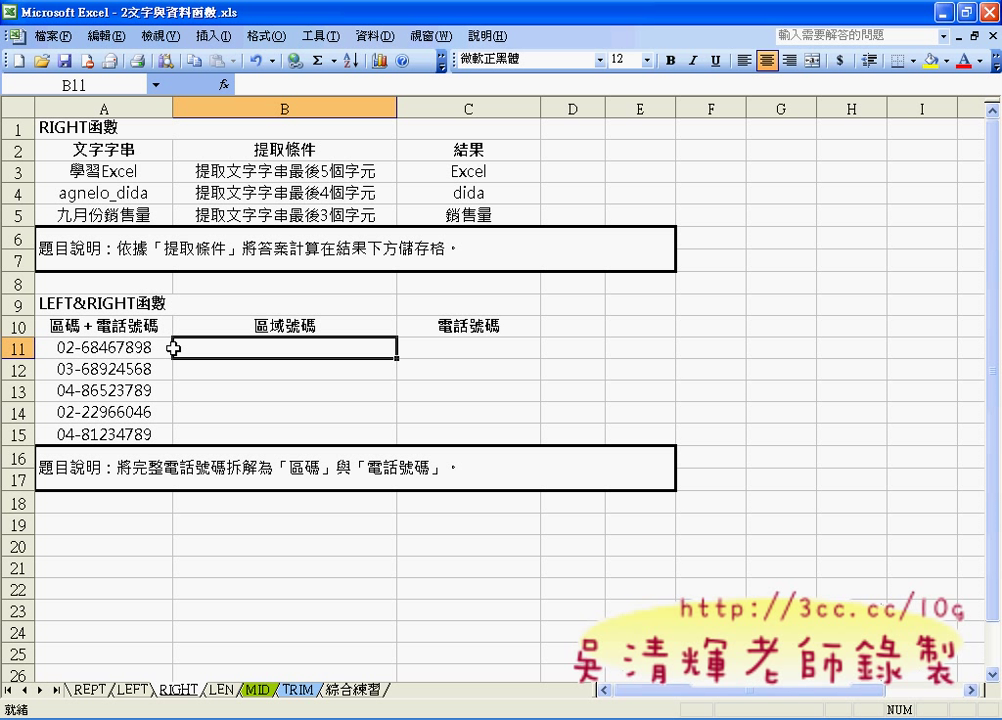
pyautogui.click(224, 86)
pyautogui.click(351, 331)
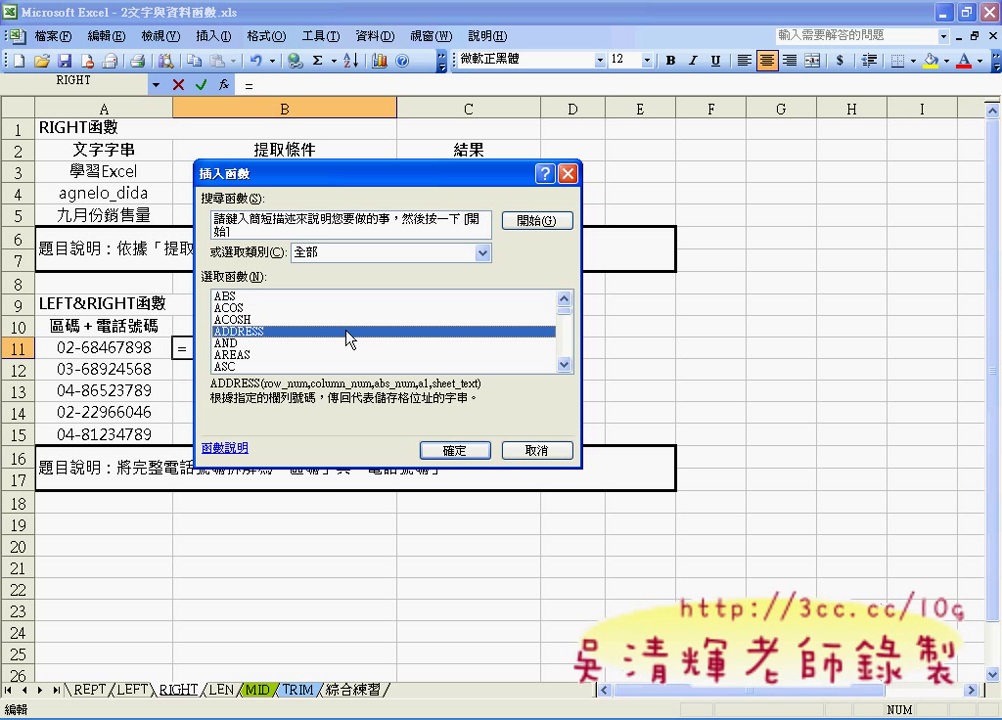
pyautogui.press('l')
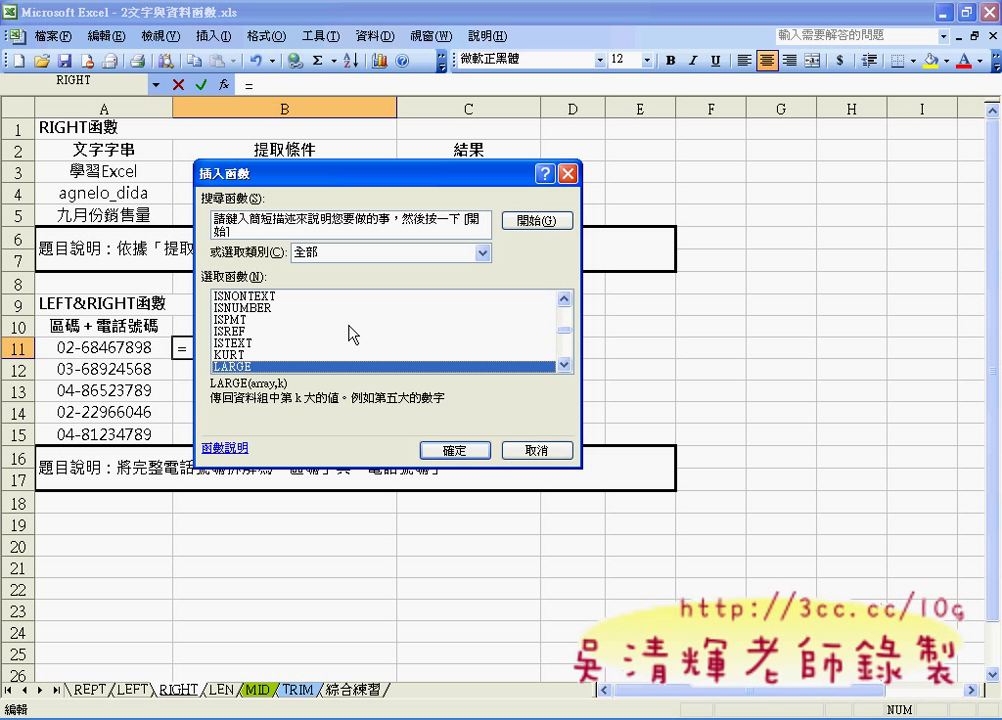
pyautogui.press('Down')
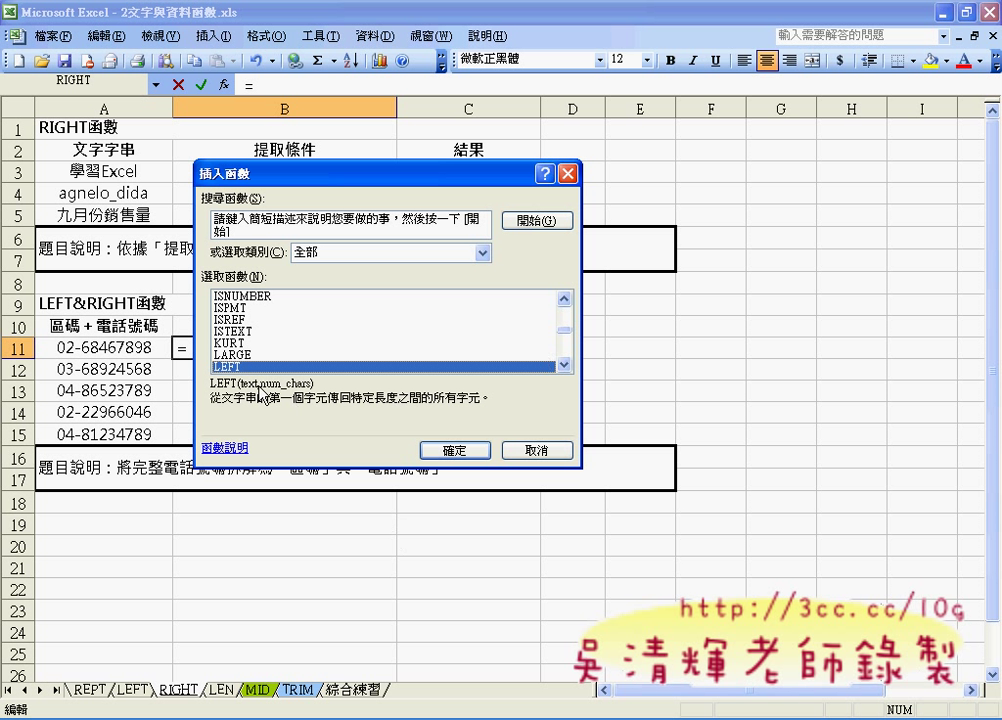
pyautogui.click(456, 451)
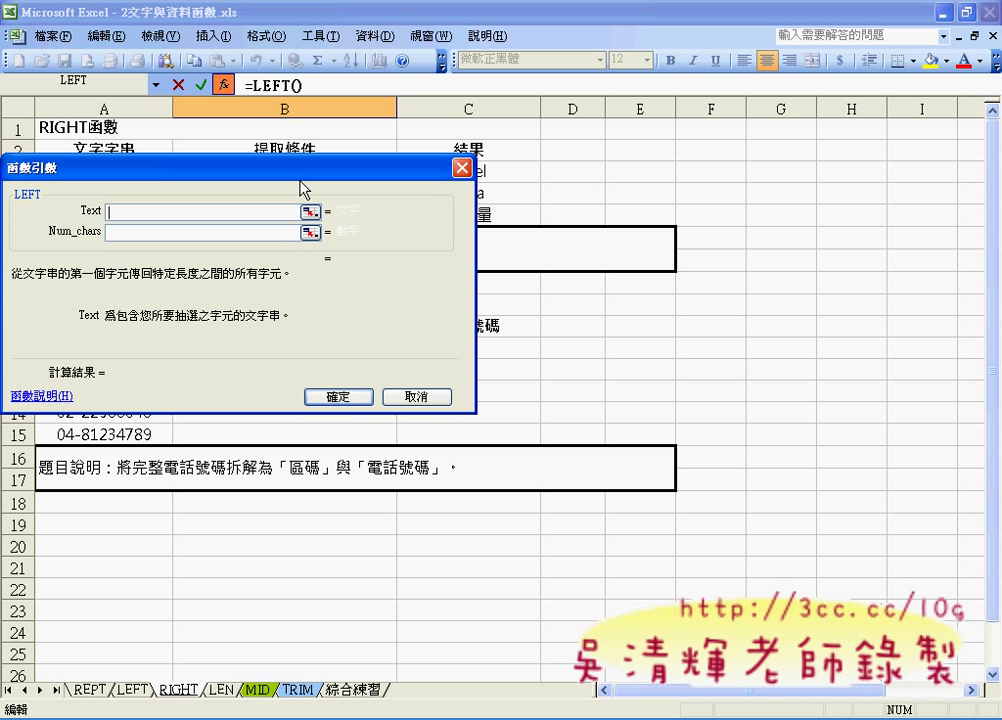
# Set LEFT to A11 with 2 characters and fill it down to B15.
pyautogui.moveTo(304, 170); pyautogui.dragTo(651, 238)
pyautogui.click(145, 343)
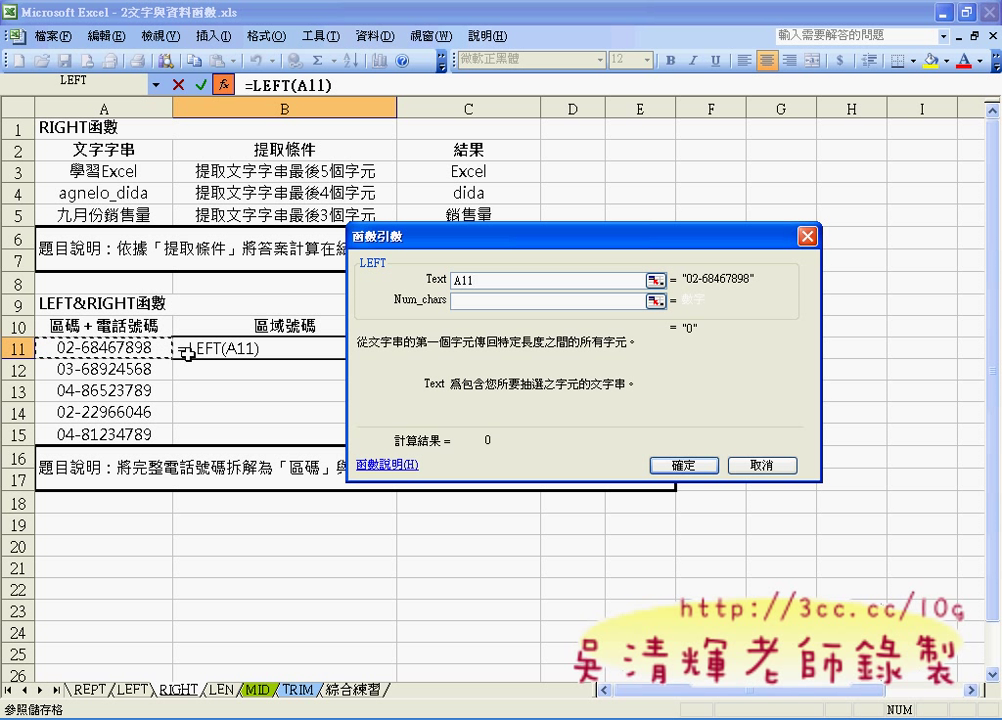
pyautogui.click(489, 301)
pyautogui.write('2')
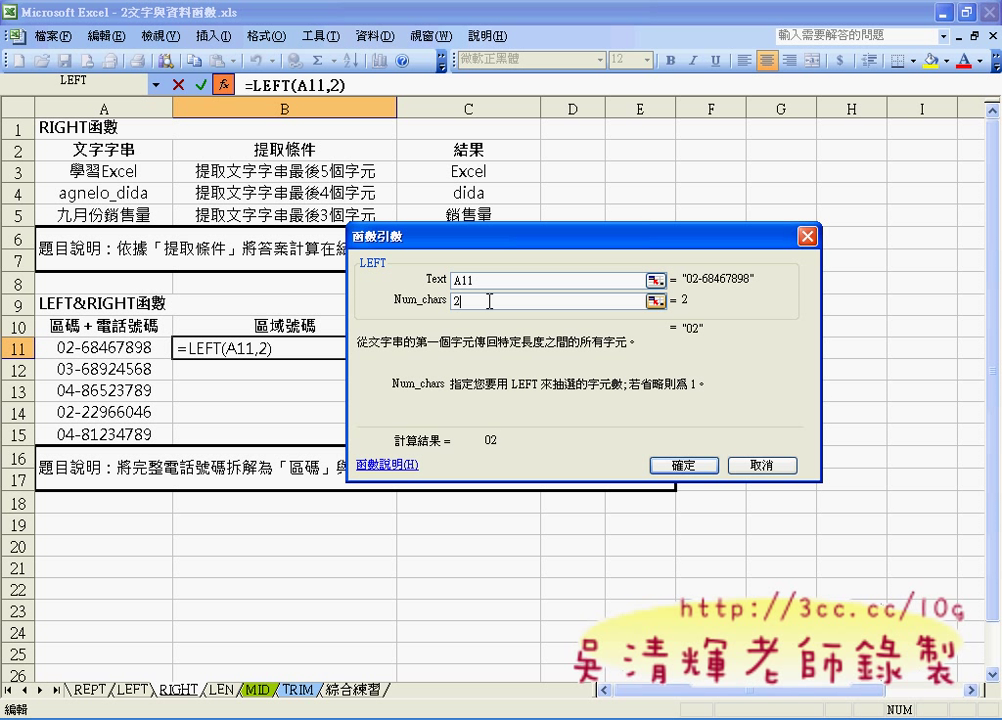
pyautogui.click(653, 463)
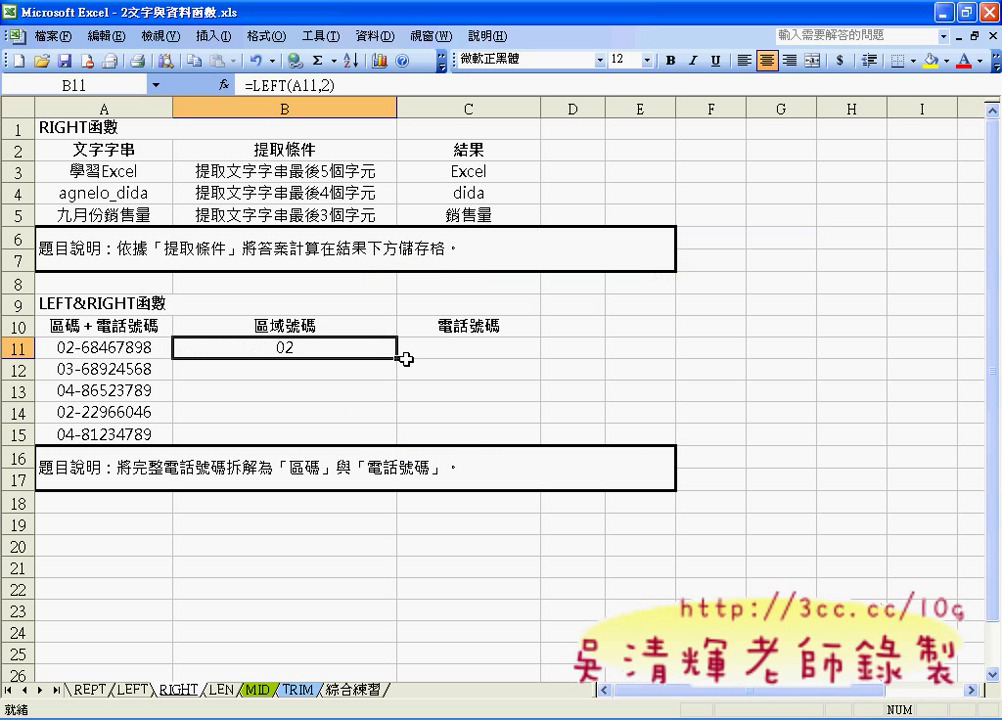
pyautogui.moveTo(396, 358); pyautogui.dragTo(397, 443)
pyautogui.click(480, 341)
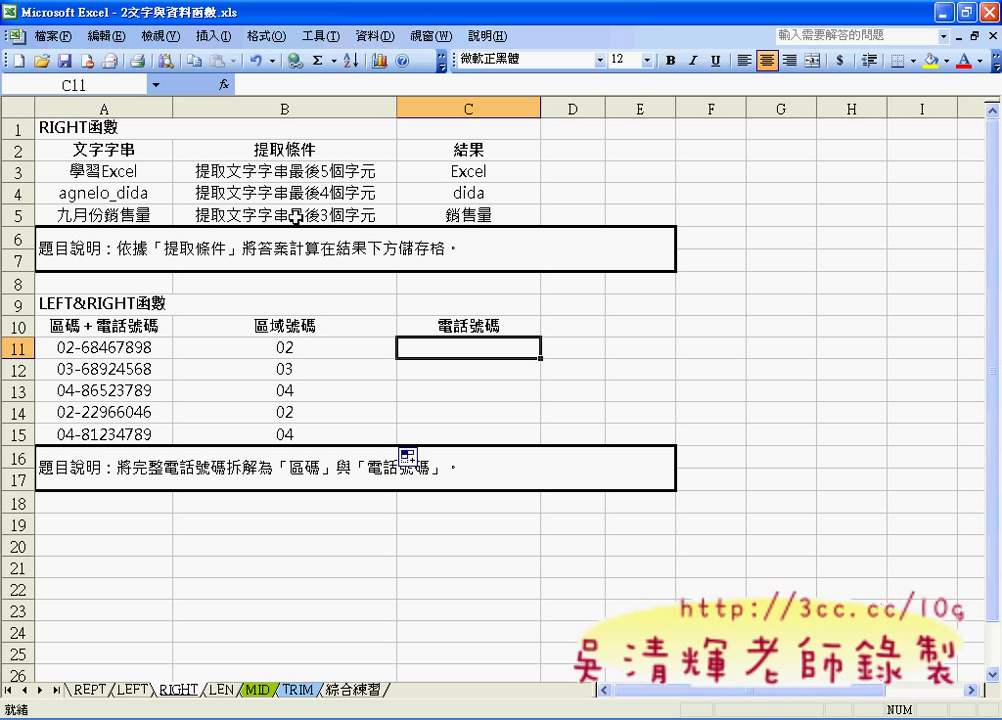
# Enter =RIGHT(A11,8) in C11 and fill it down through C15.
pyautogui.click(224, 85)
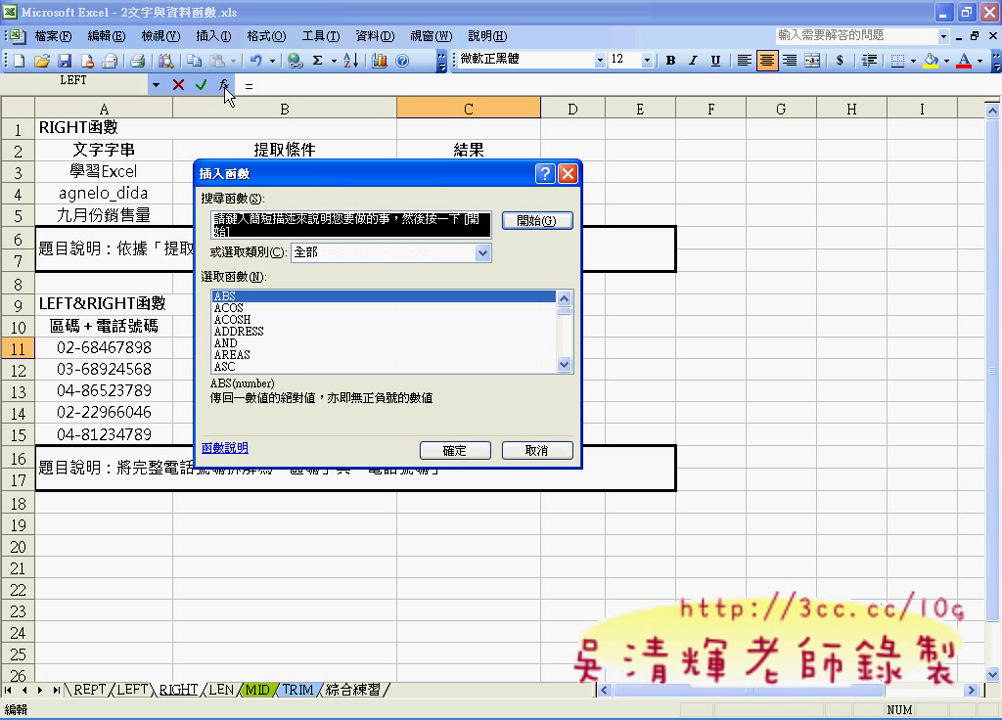
pyautogui.click(288, 308)
pyautogui.write('right')
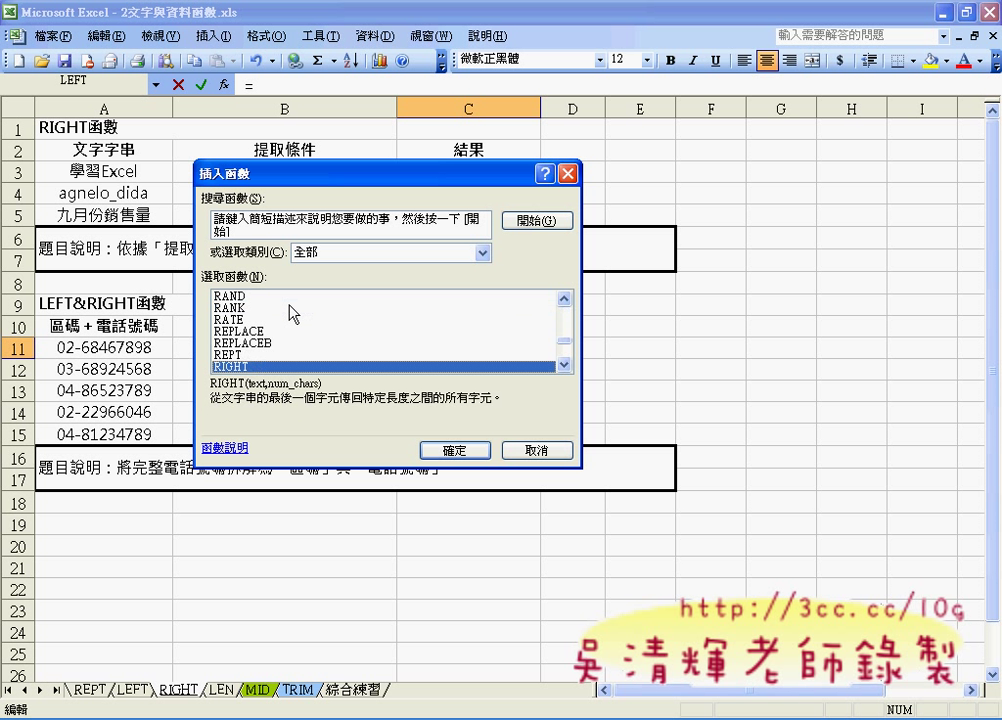
pyautogui.click(454, 450)
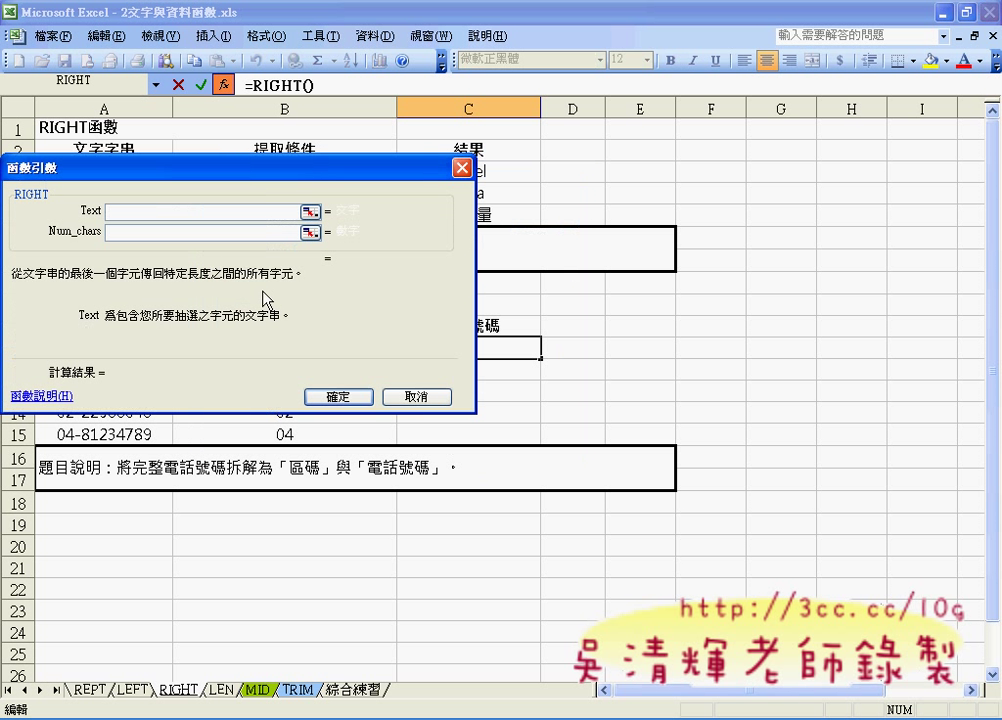
pyautogui.moveTo(272, 172); pyautogui.dragTo(521, 198)
pyautogui.click(165, 346)
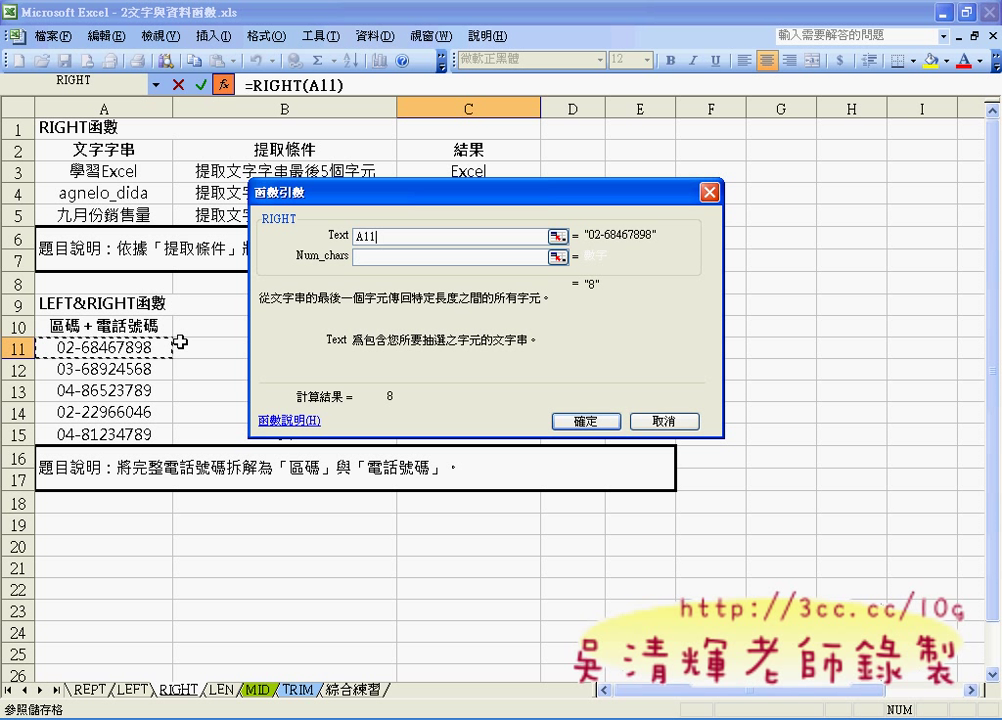
pyautogui.click(364, 257)
pyautogui.write('8')
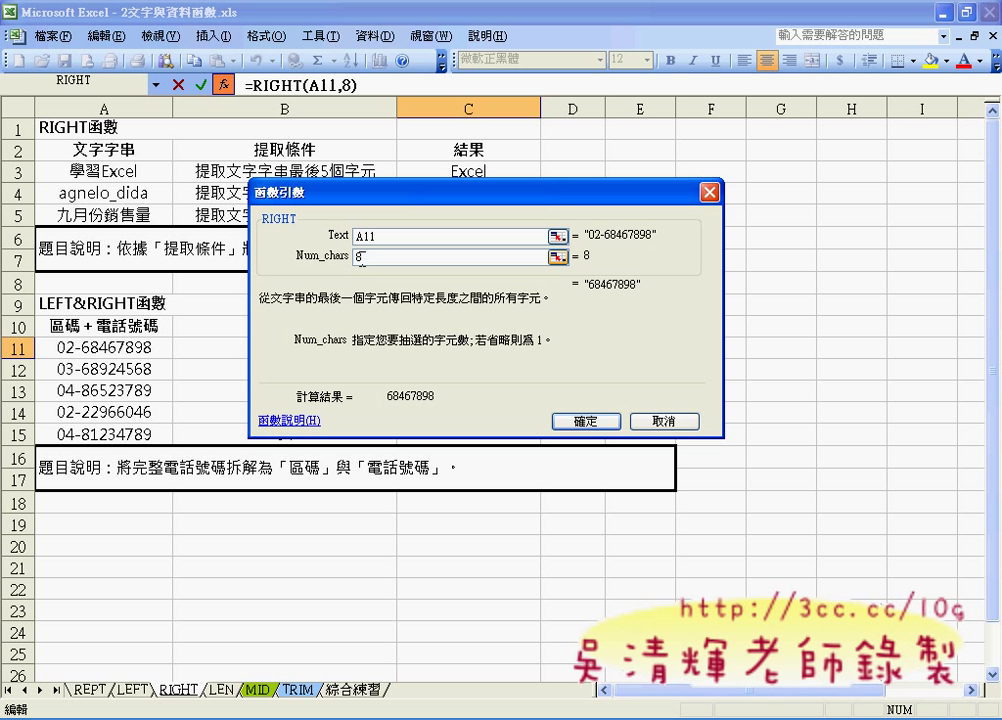
pyautogui.click(586, 421)
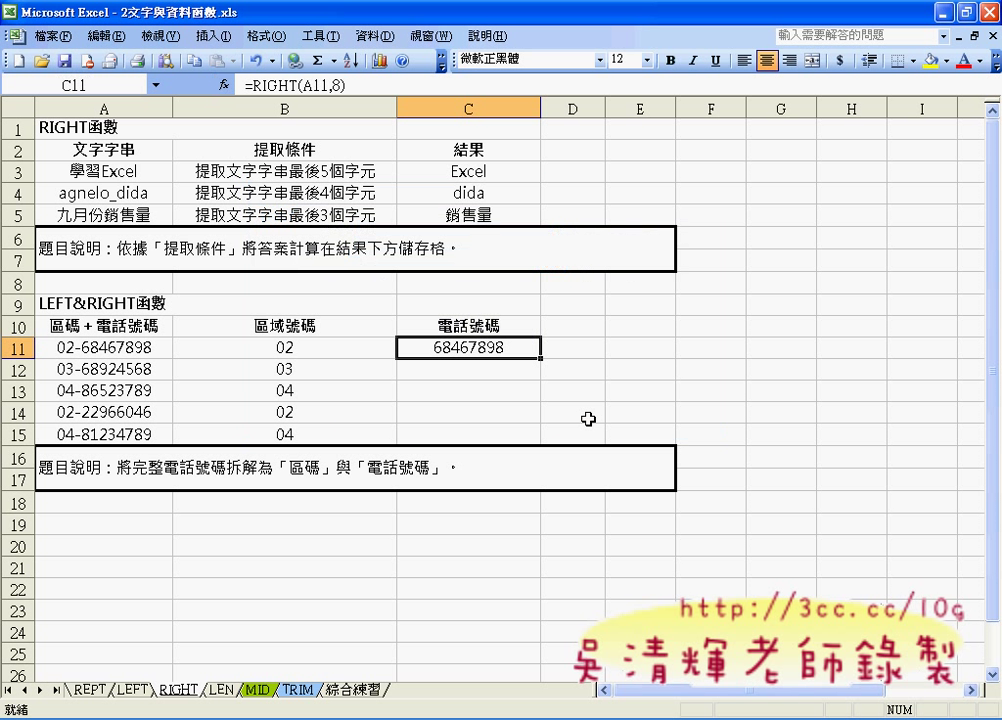
pyautogui.doubleClick(541, 357)
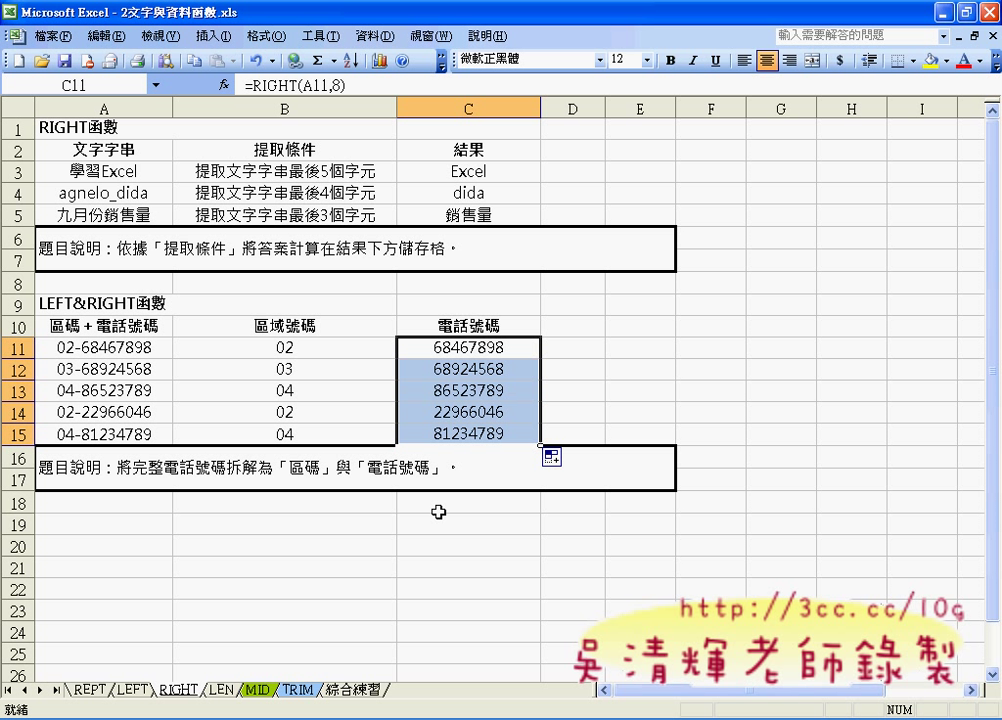
pyautogui.click(256, 690)
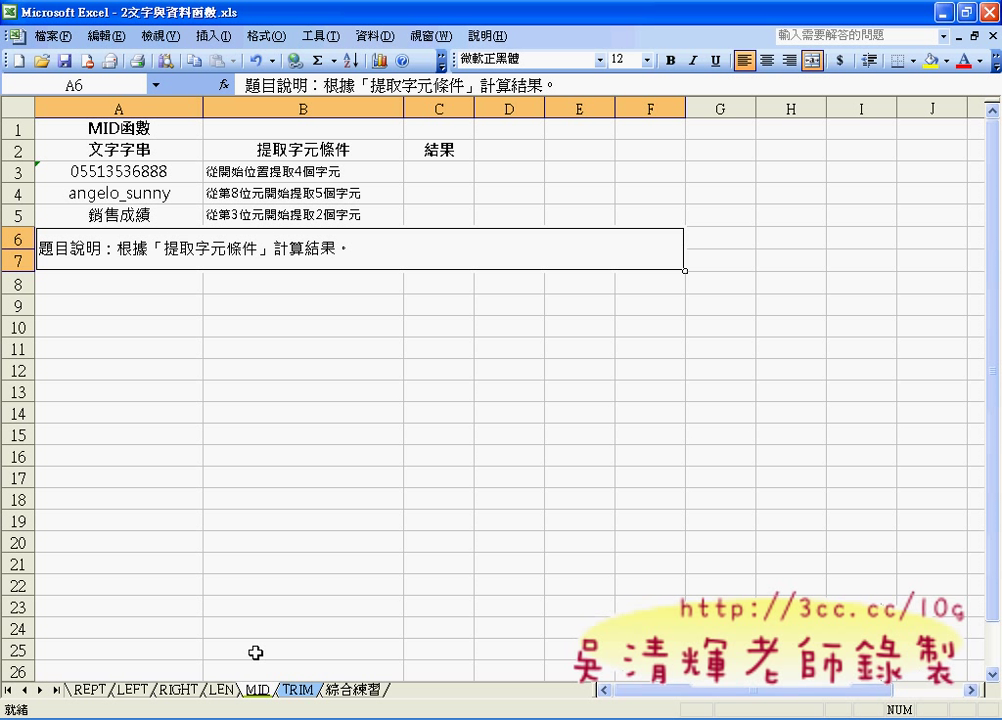
pyautogui.click(178, 690)
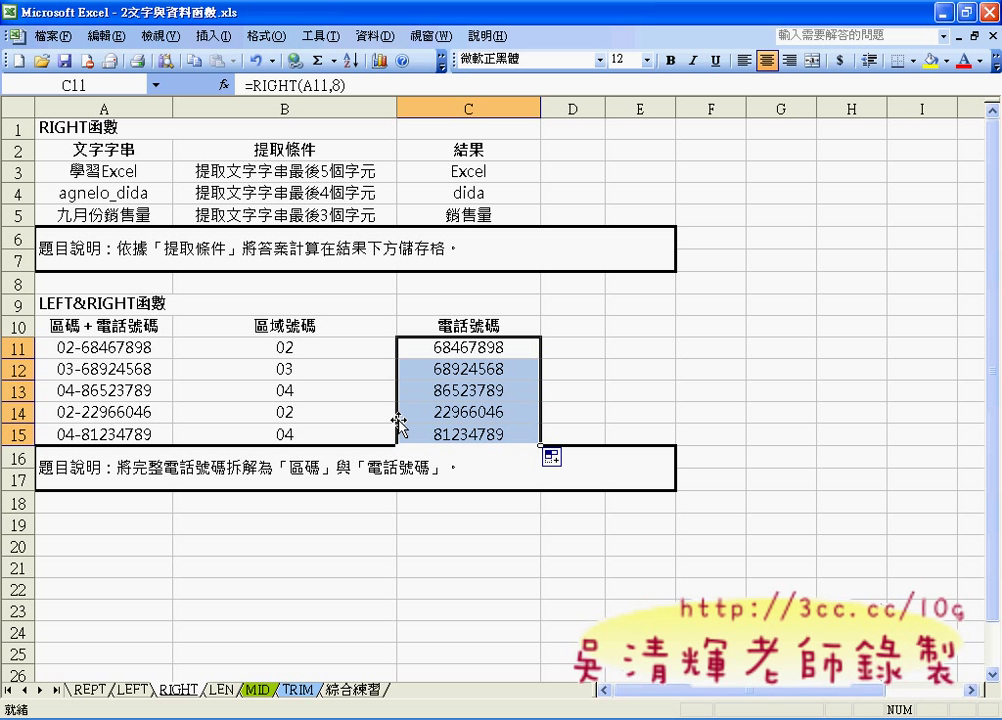
pyautogui.click(205, 172)
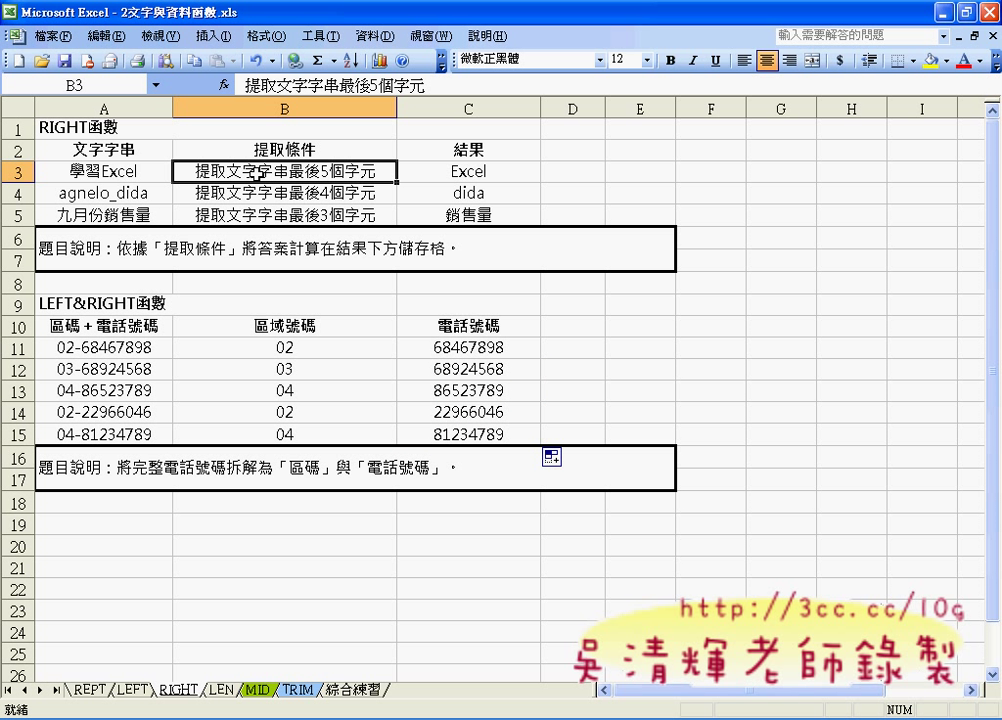
pyautogui.click(494, 167)
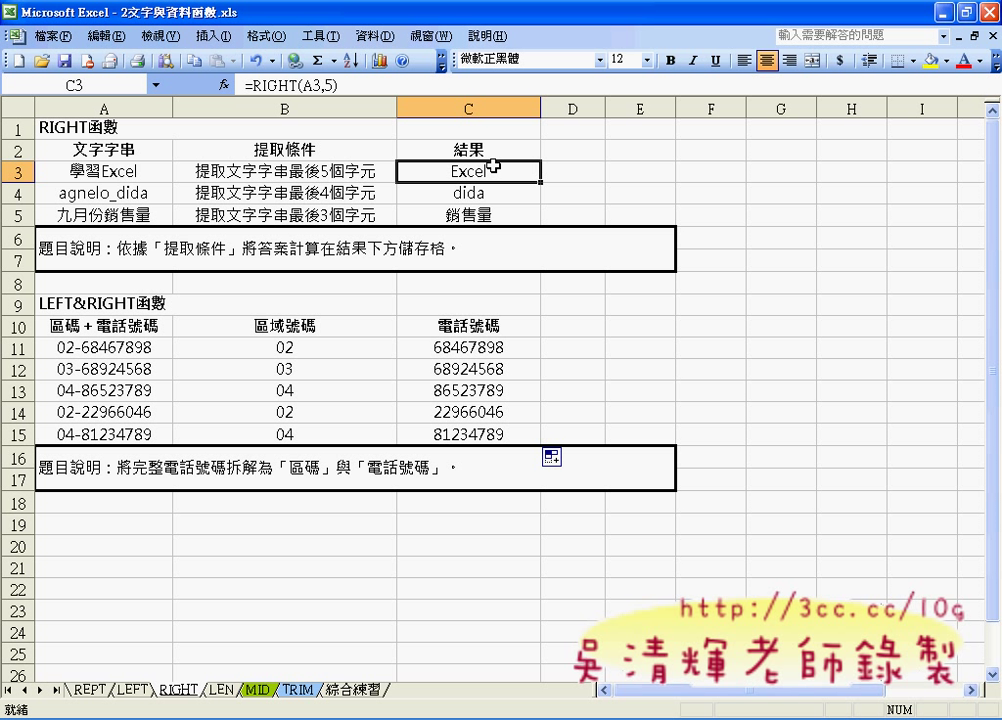
pyautogui.click(588, 175)
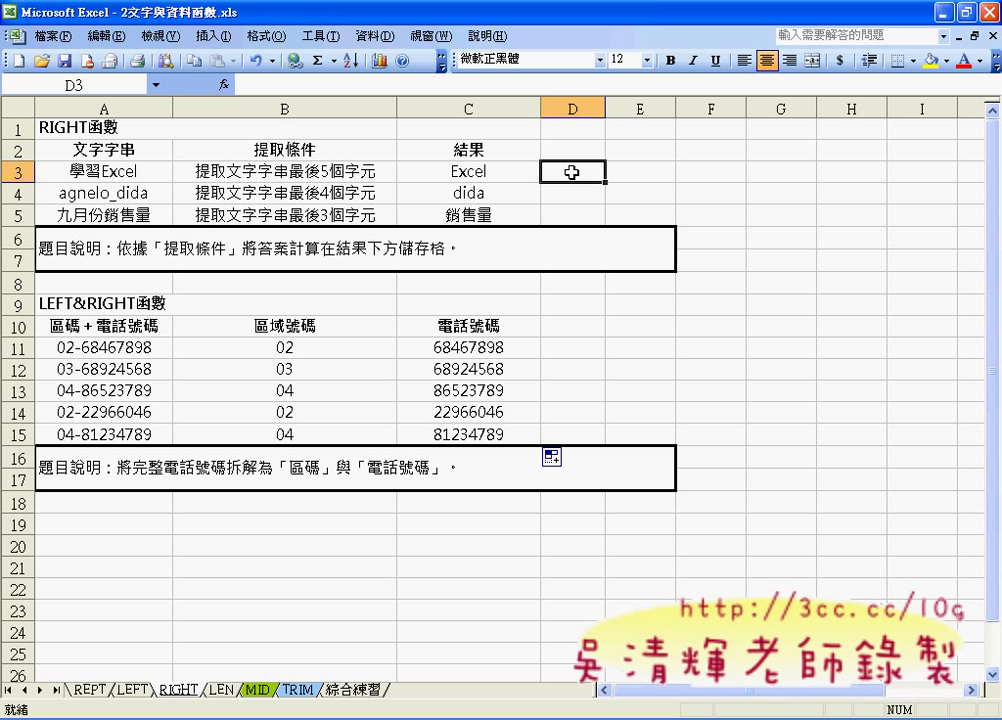
# Insert the MID function into D3 after searching 'mi' in the function list.
pyautogui.click(224, 85)
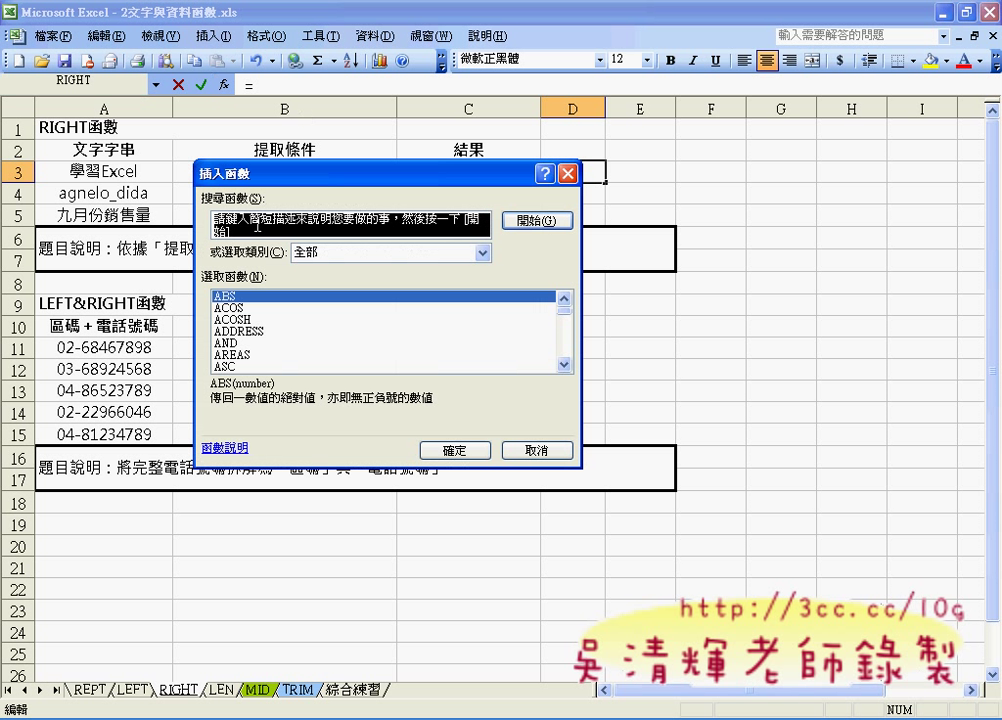
pyautogui.write('mi')
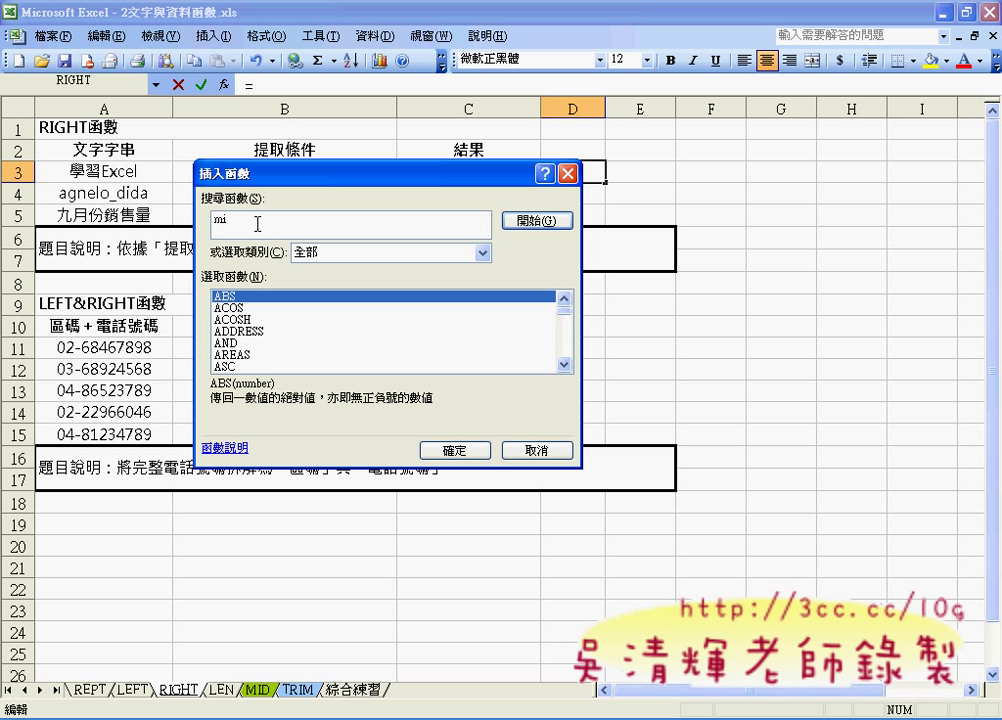
pyautogui.press('Tab')
pyautogui.press('Tab')
pyautogui.press('Tab')
pyautogui.press('Down')
pyautogui.press('m')
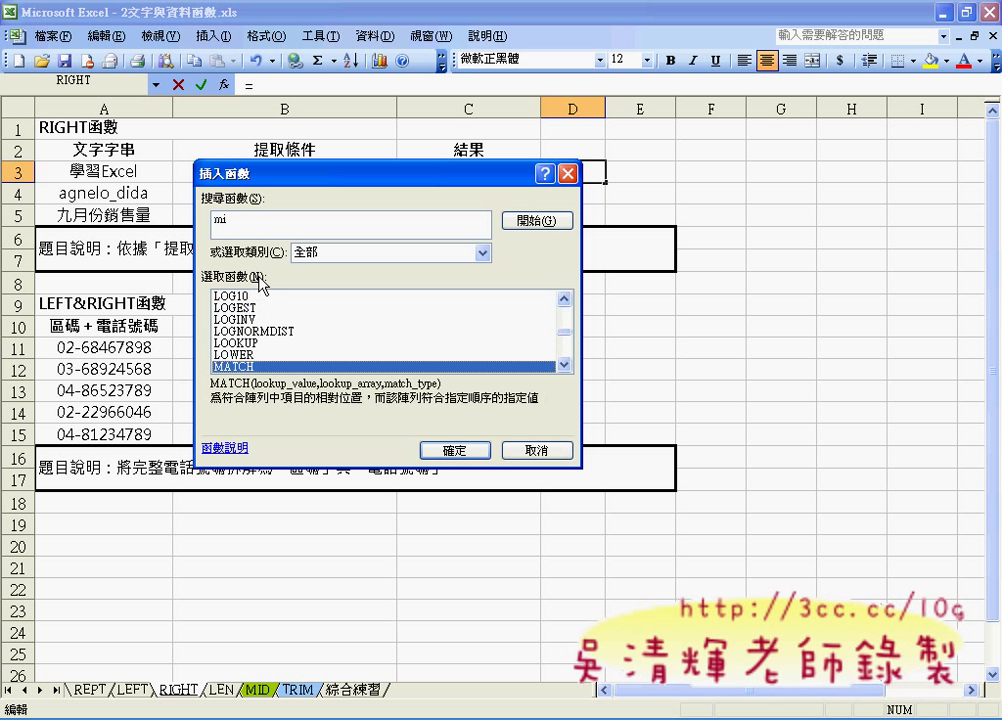
pyautogui.press('i')
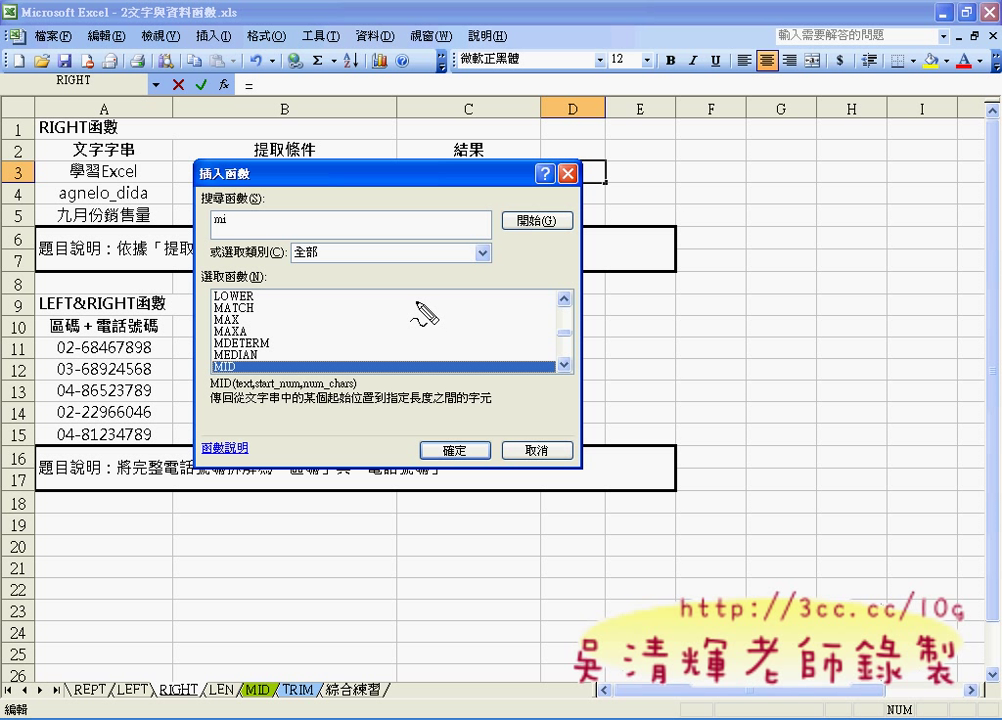
pyautogui.moveTo(236, 390); pyautogui.dragTo(252, 390)
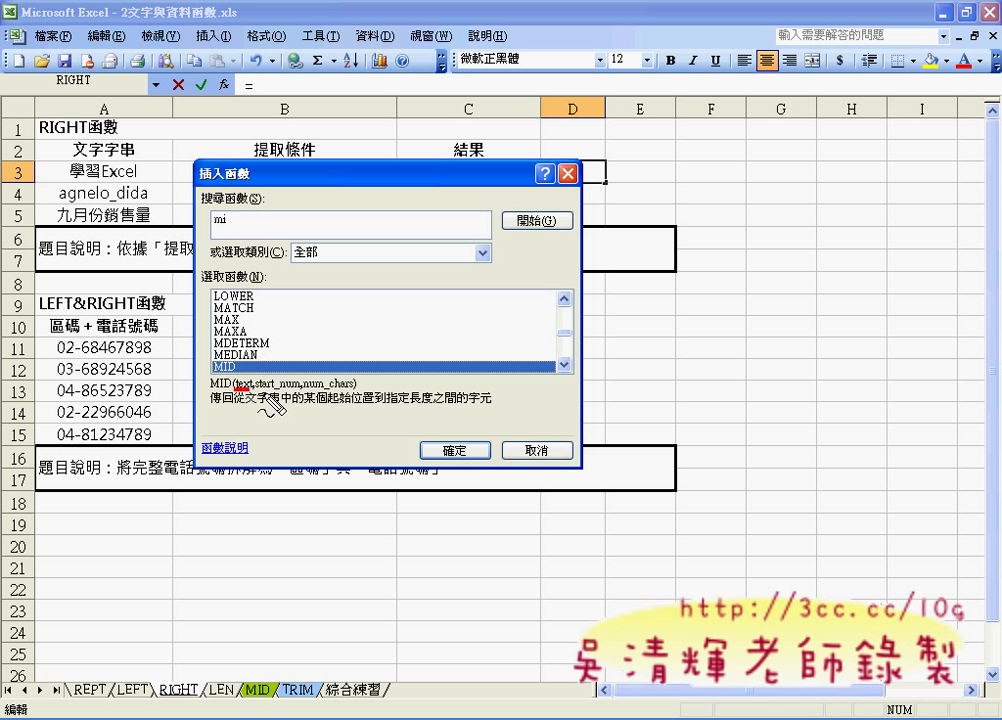
pyautogui.moveTo(256, 391); pyautogui.dragTo(293, 394)
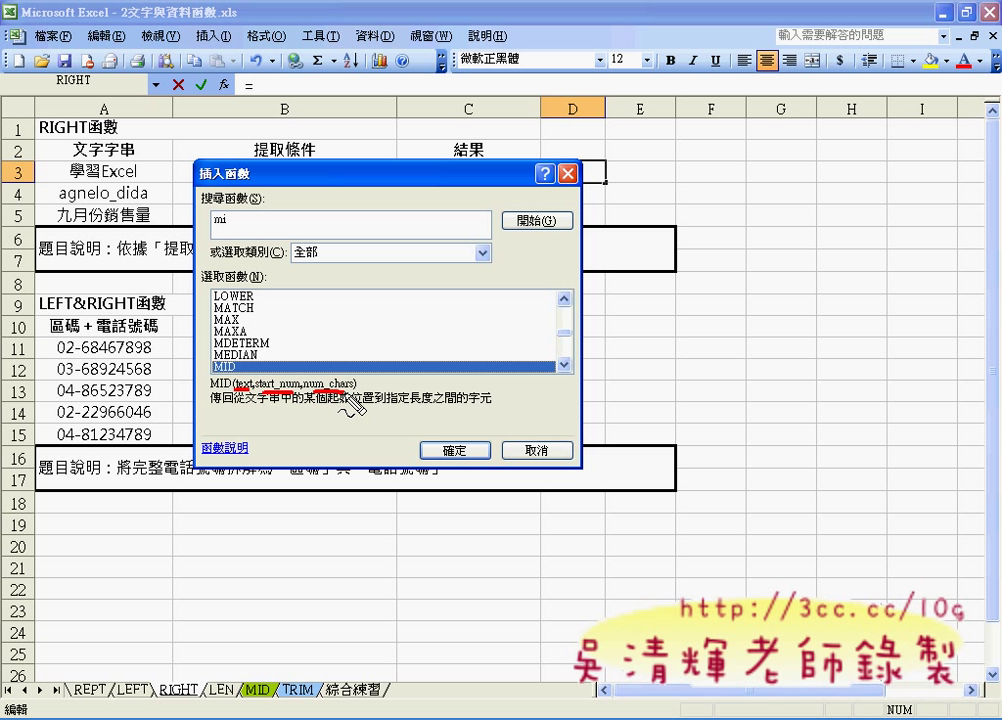
pyautogui.moveTo(313, 391); pyautogui.dragTo(350, 391)
pyautogui.press('Escape')
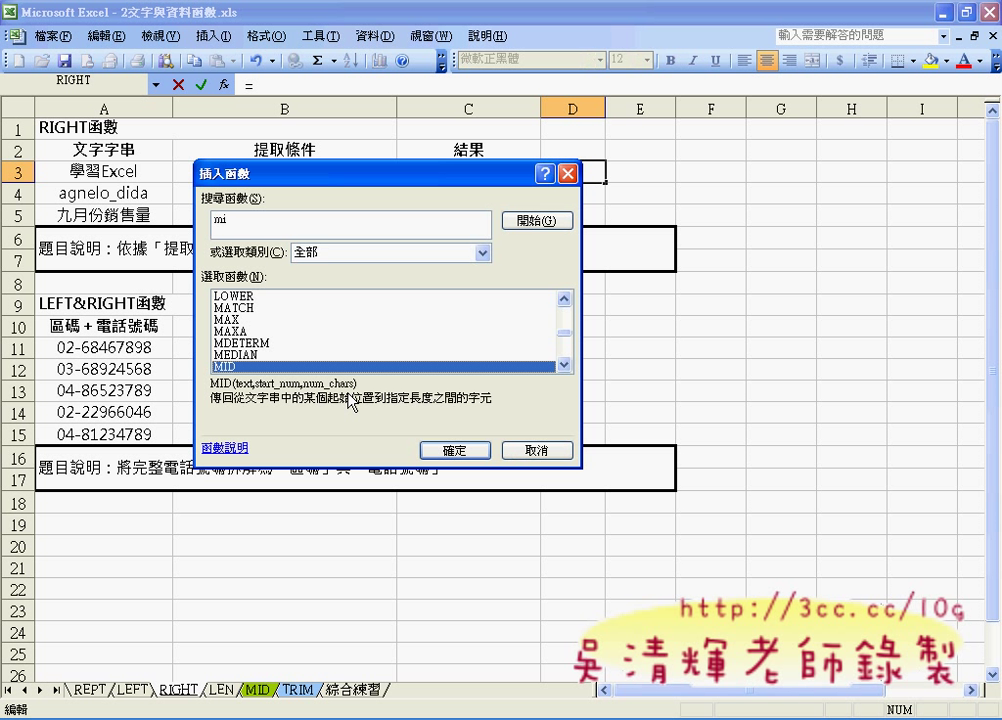
pyautogui.click(456, 450)
pyautogui.moveTo(340, 163)
pyautogui.mouseDown()
pyautogui.moveTo(405, 200)
pyautogui.moveTo(487, 300)
pyautogui.mouseUp()
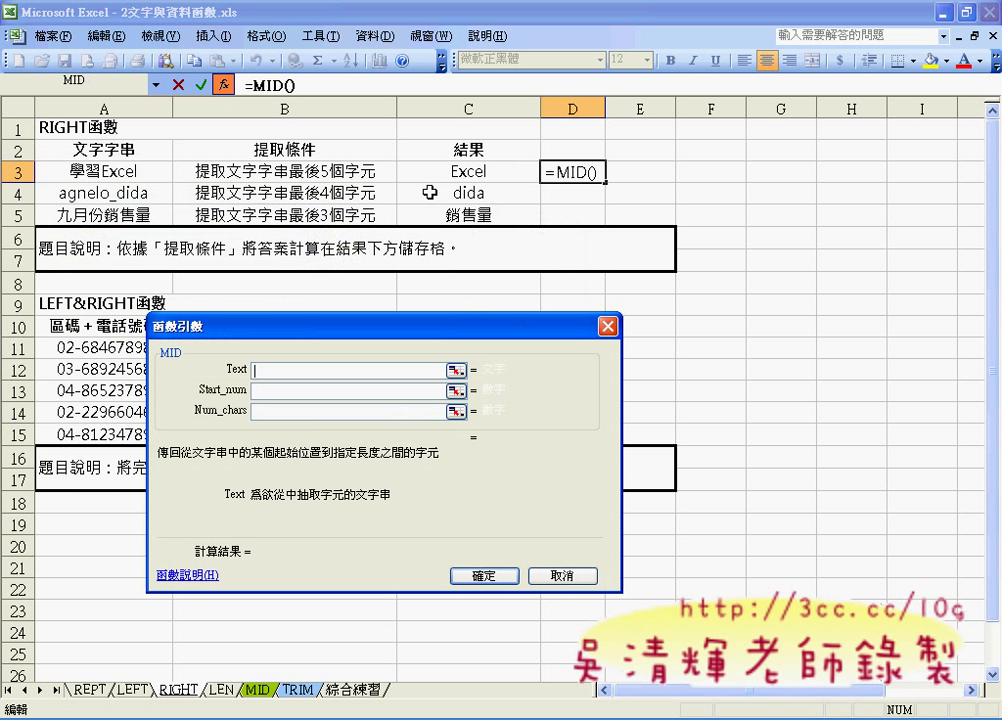
# Set MID's Text to A3, Start_num to 3 and Num_chars to 5.
pyautogui.click(92, 170)
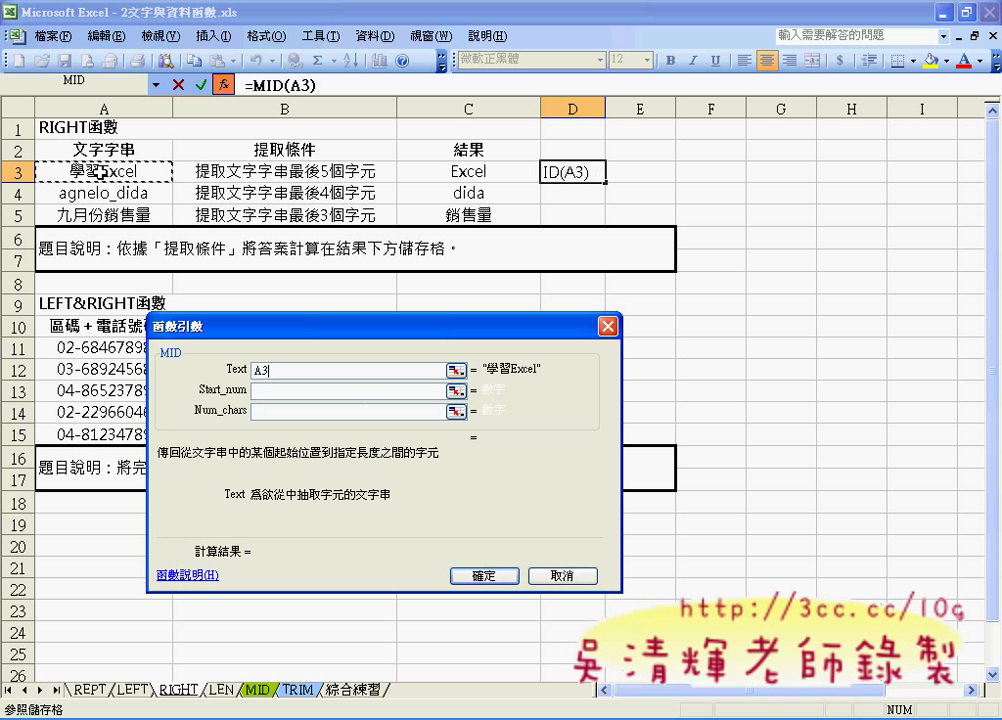
pyautogui.click(258, 391)
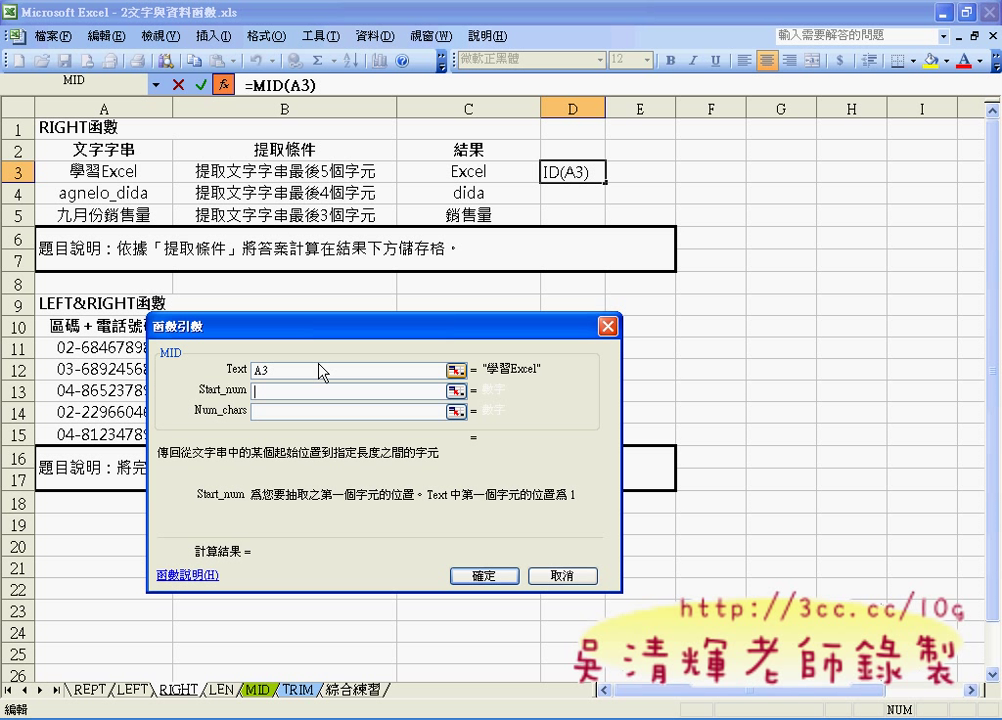
pyautogui.write('3')
pyautogui.click(300, 411)
pyautogui.write('5')
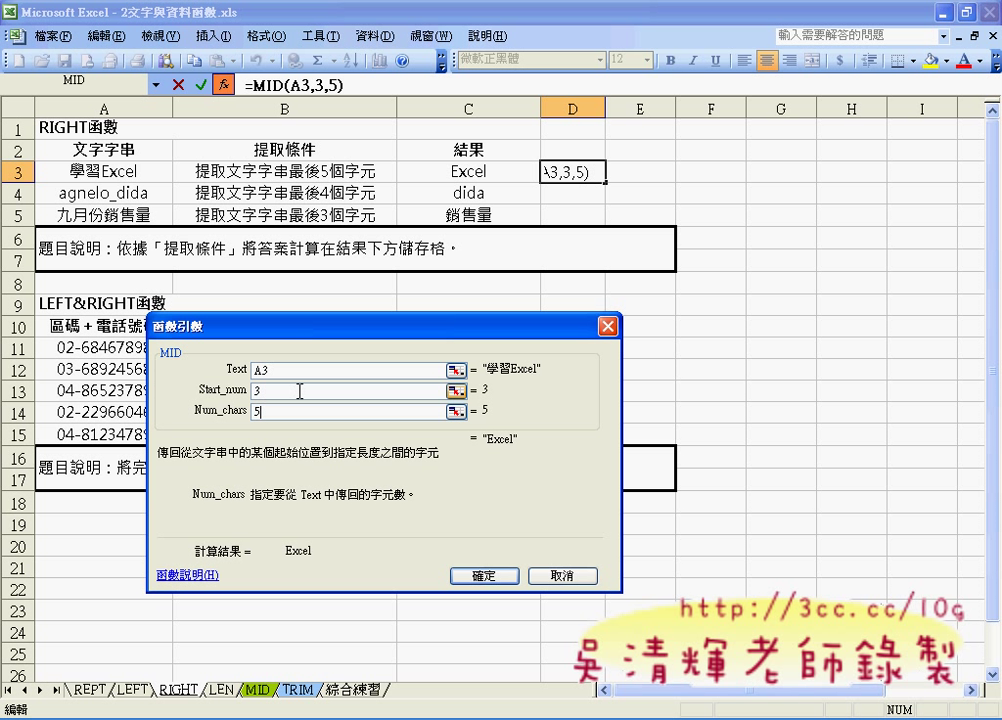
pyautogui.click(507, 580)
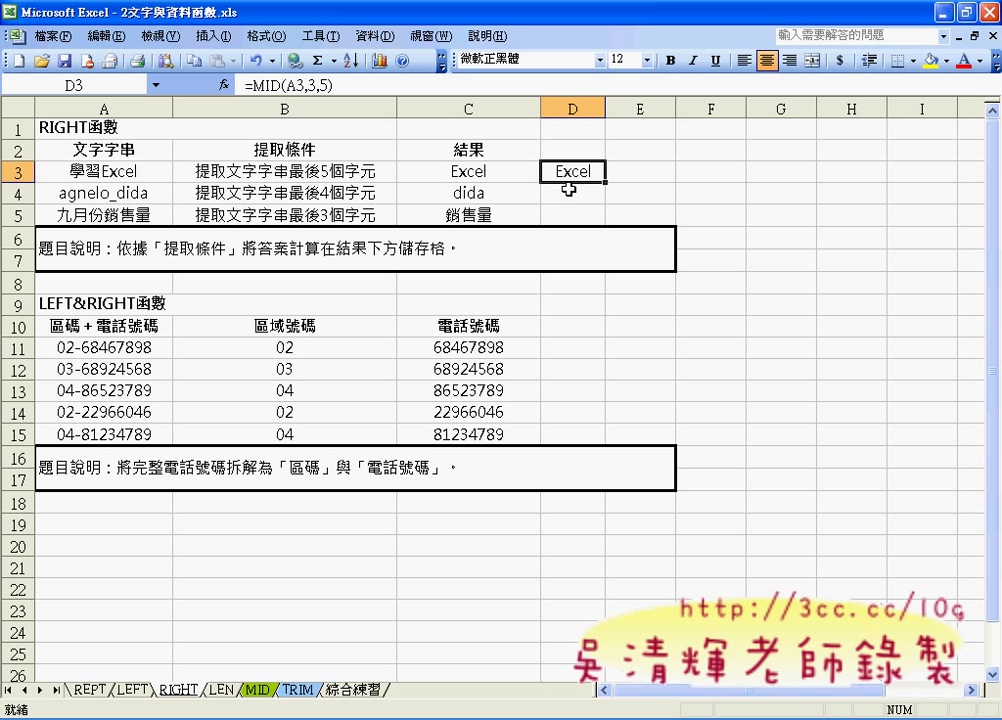
# Fill D3's MID formula down to D5, then change D4 to =MID(A4,8,4) so it shows dida.
pyautogui.moveTo(604, 186); pyautogui.dragTo(603, 220)
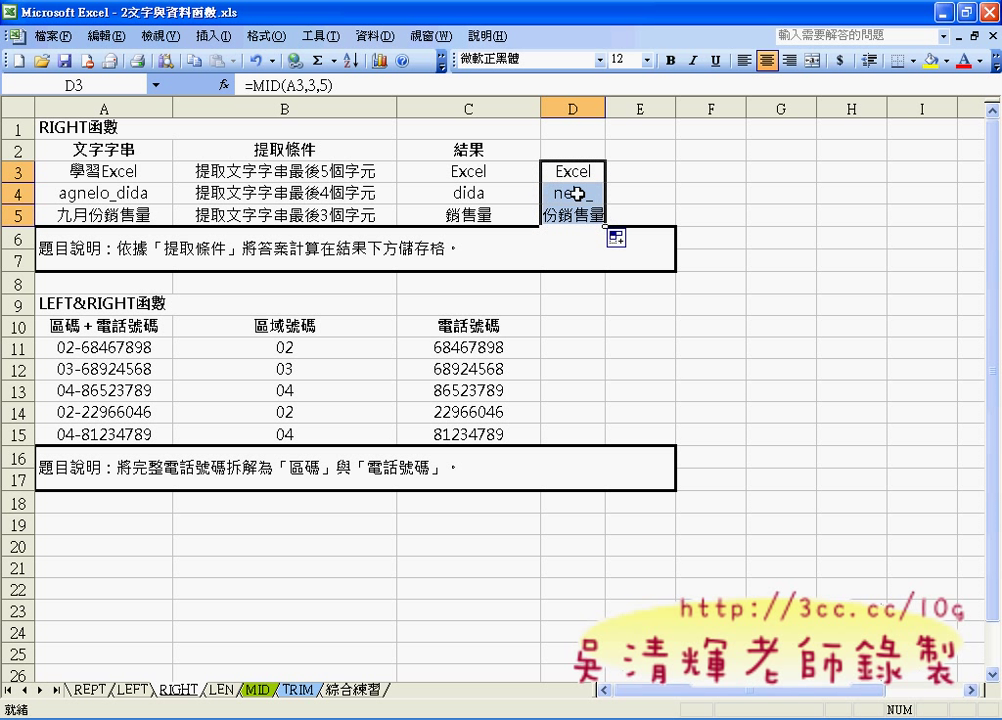
pyautogui.click(595, 195)
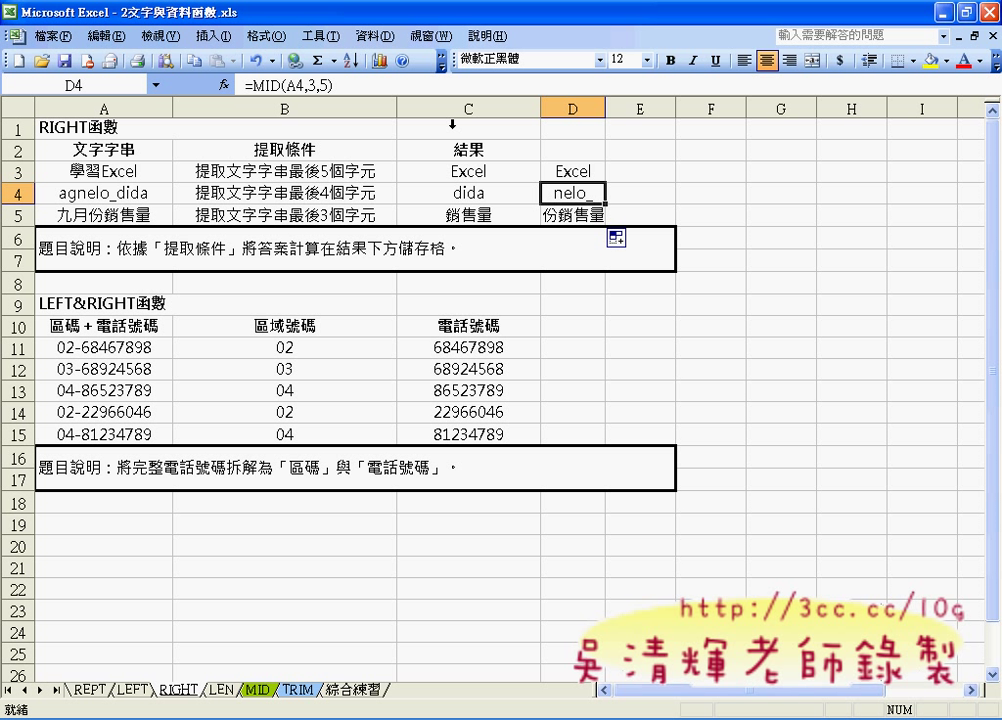
pyautogui.doubleClick(310, 86)
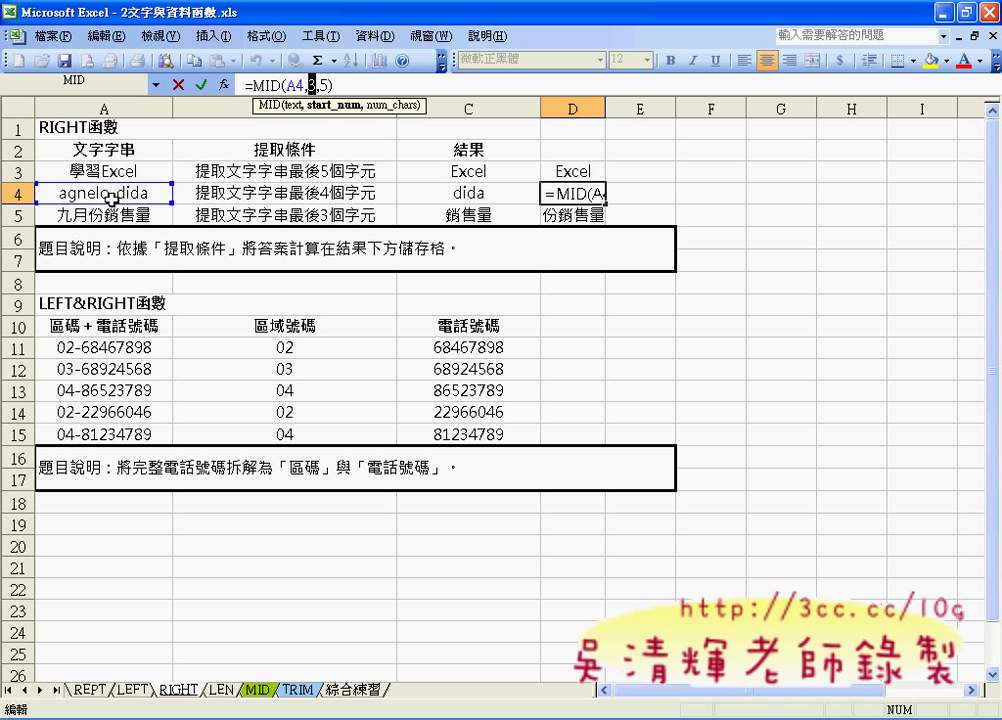
pyautogui.write('8')
pyautogui.press('Right')
pyautogui.press('Delete')
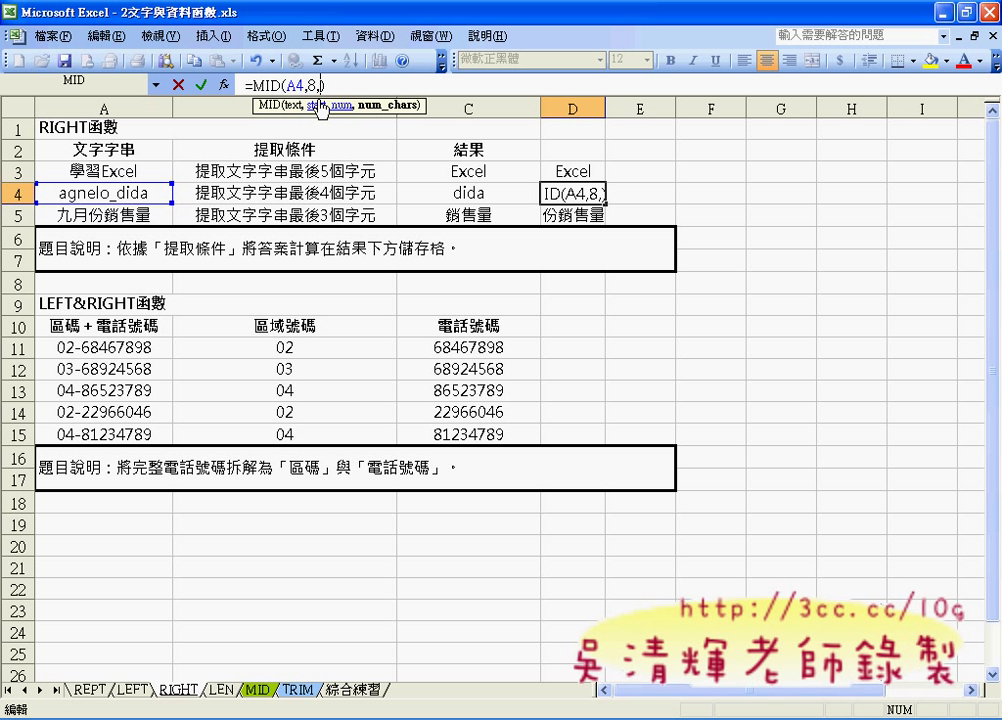
pyautogui.write('4')
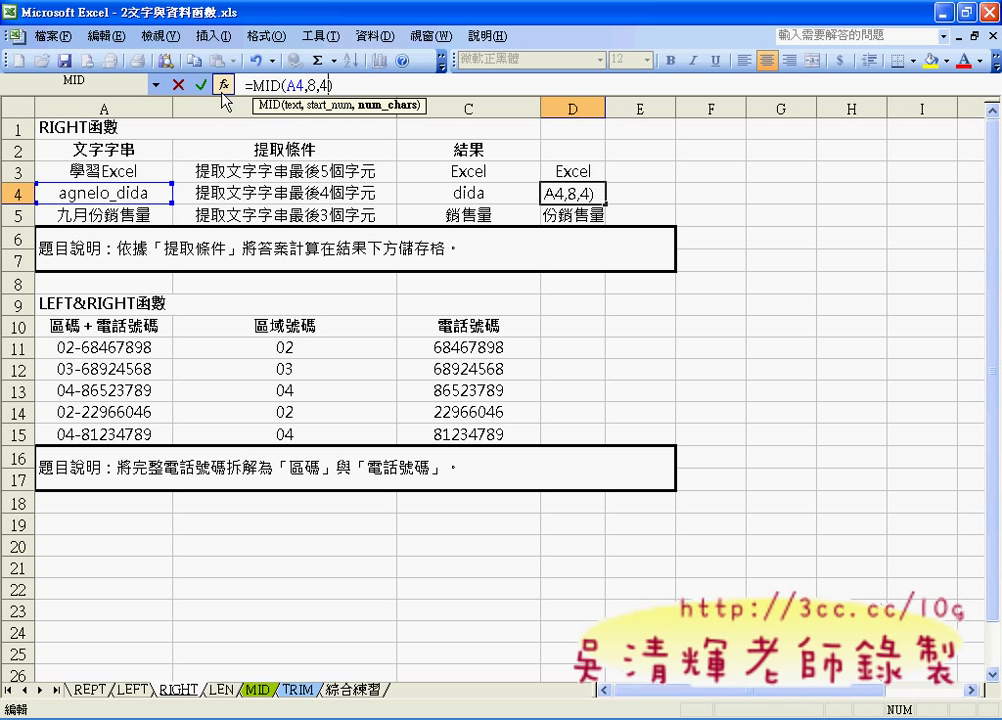
pyautogui.click(201, 84)
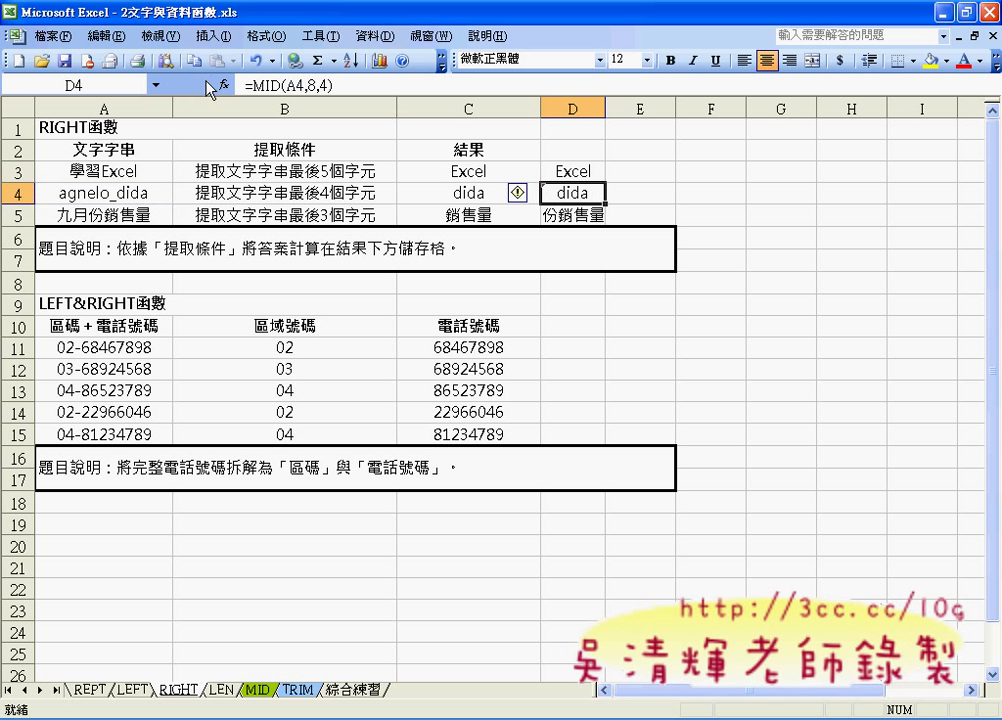
# Change D5 to =MID(A5,4,3) so it shows 銷售量, then review the LEFT and RIGHT formulas in B11 and C11.
pyautogui.click(566, 215)
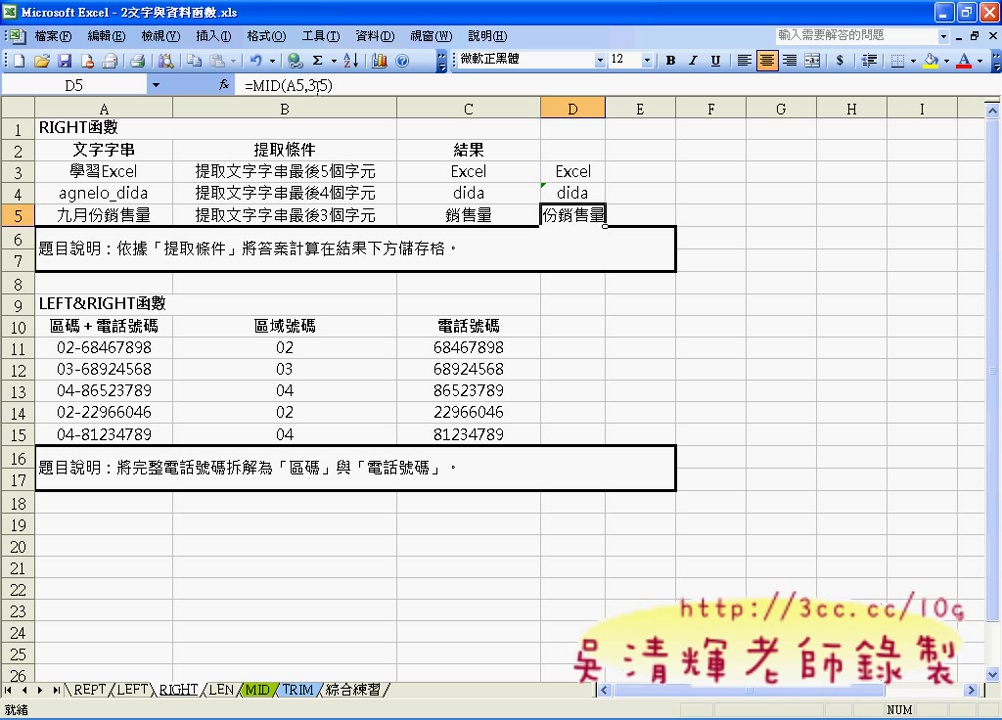
pyautogui.doubleClick(312, 86)
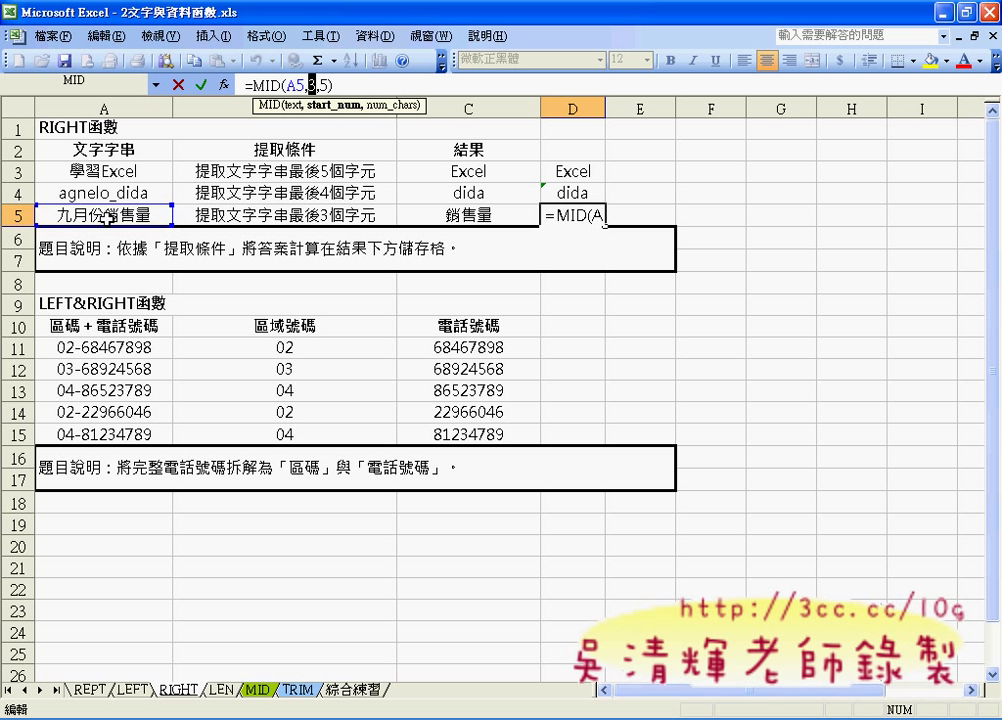
pyautogui.write('4')
pyautogui.press('Right')
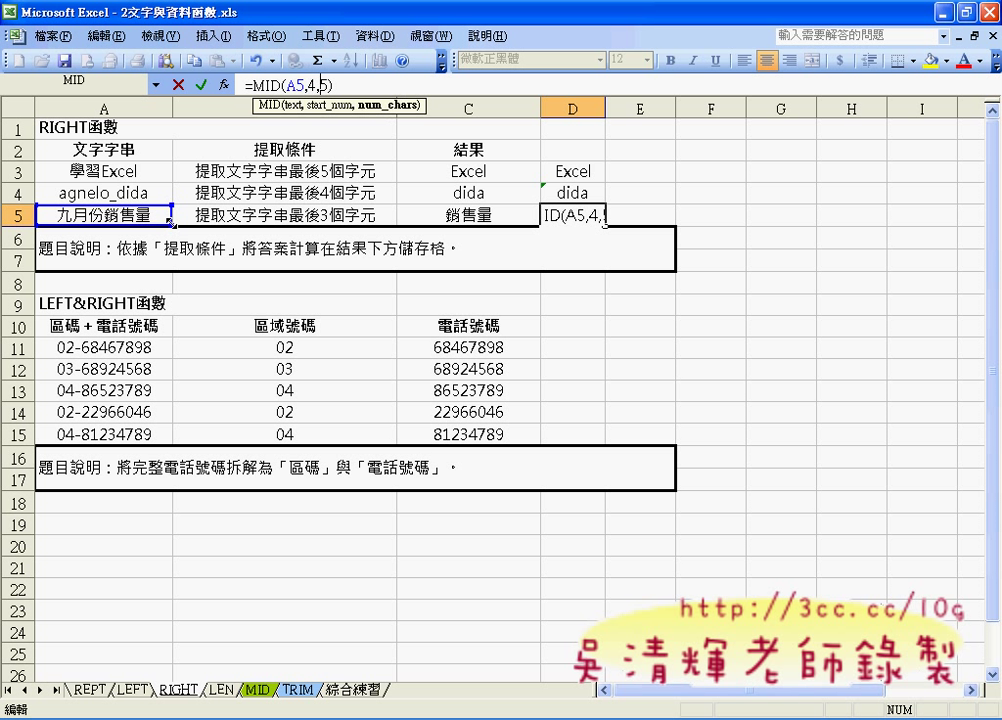
pyautogui.press('Delete')
pyautogui.write('3')
pyautogui.click(201, 85)
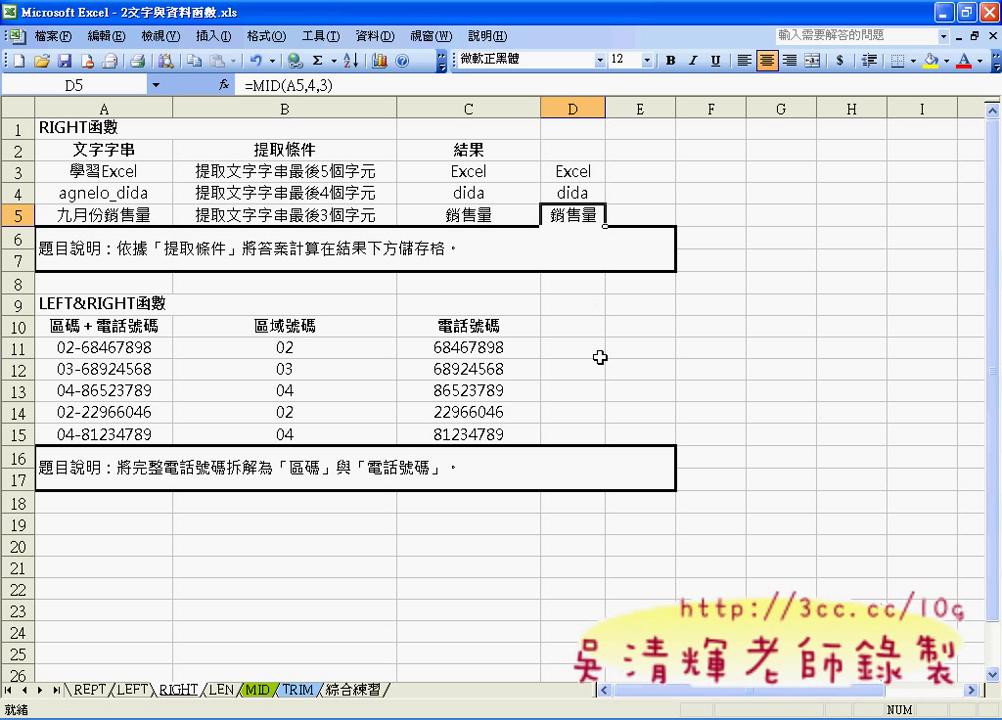
pyautogui.click(327, 346)
pyautogui.click(451, 348)
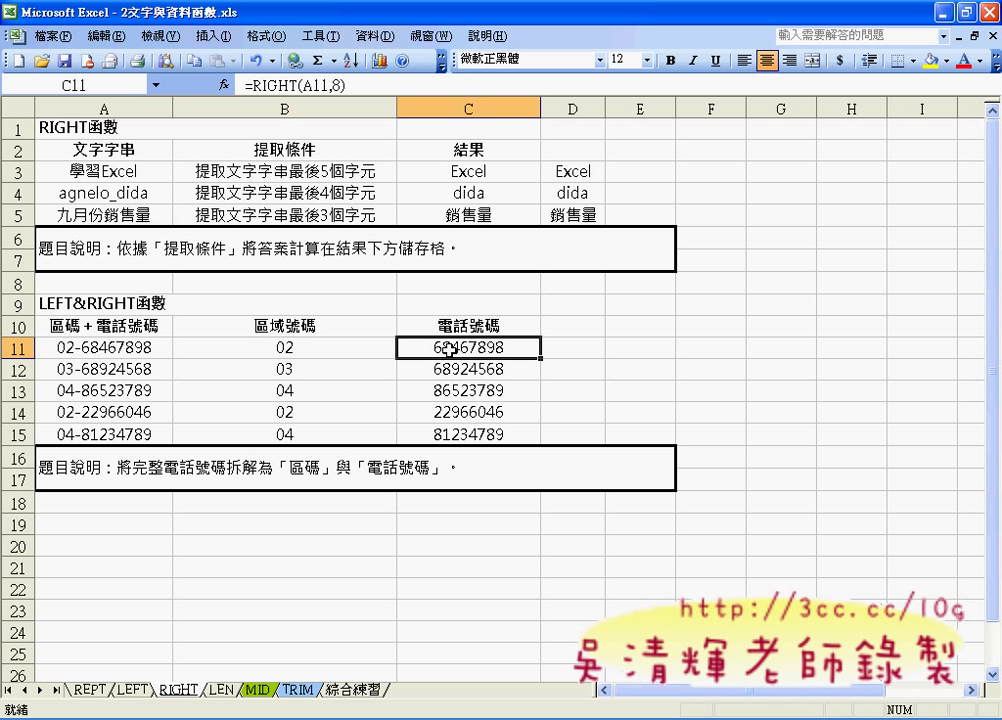